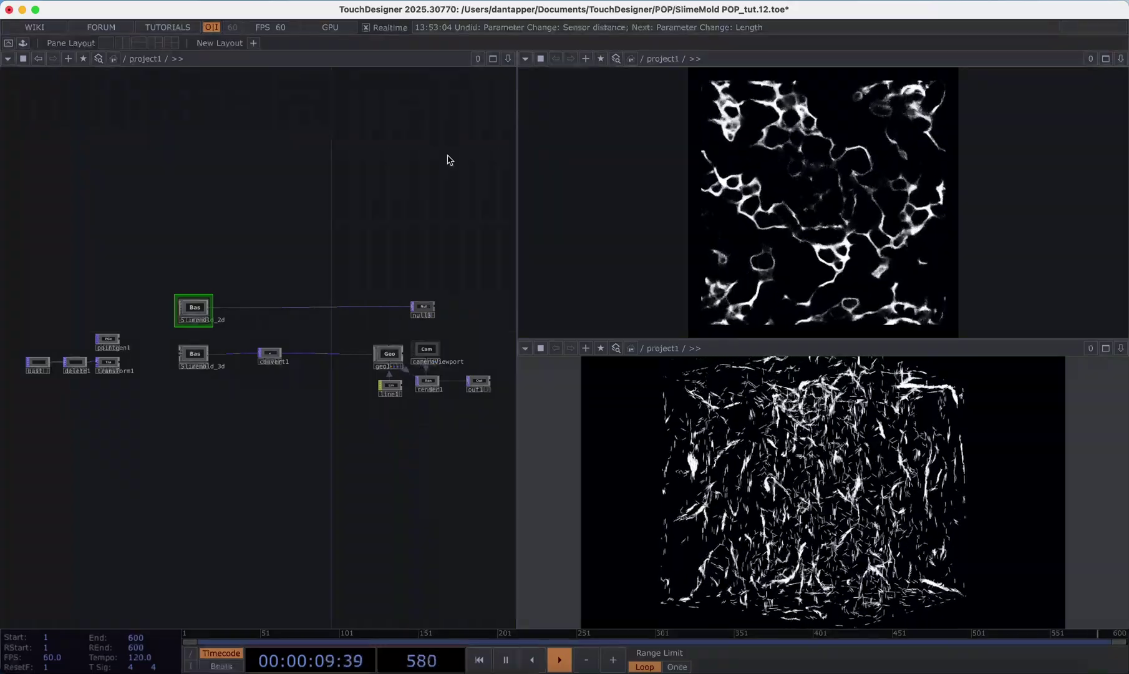
{"action": "key", "text": "super+Tab"}
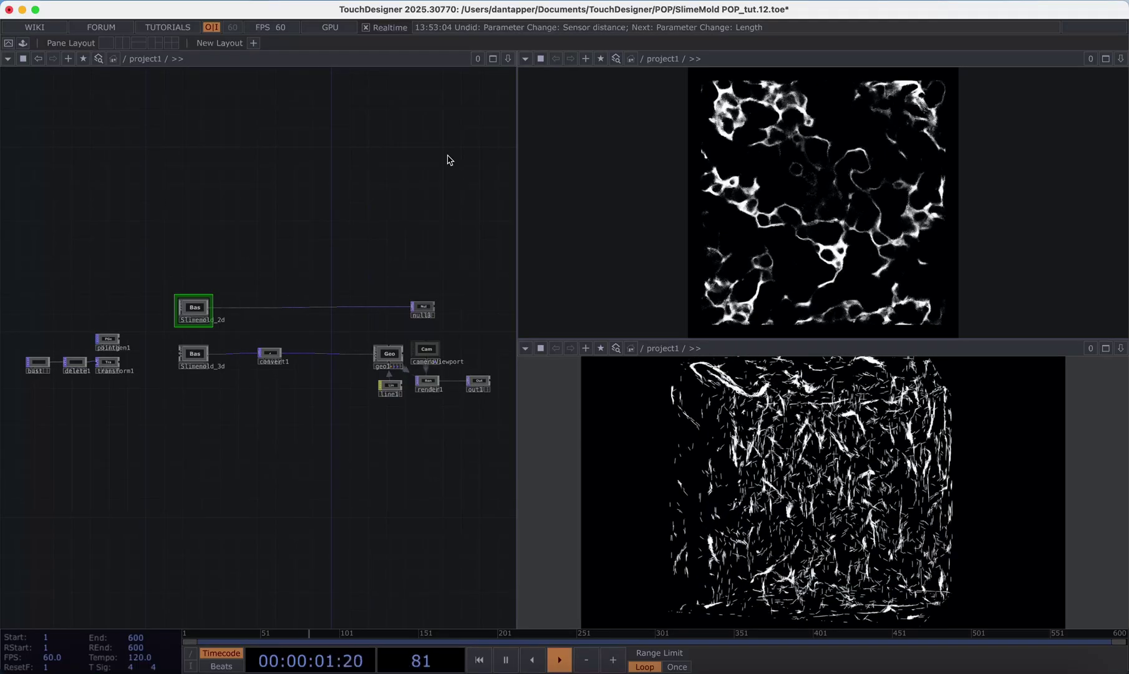
Inside the Slimemold_2d component, set slimemold_glsl's sensor angle to 0.418 and its sensor distance to 0.075.
{"action": "double_click", "coordinate": [194, 310]}
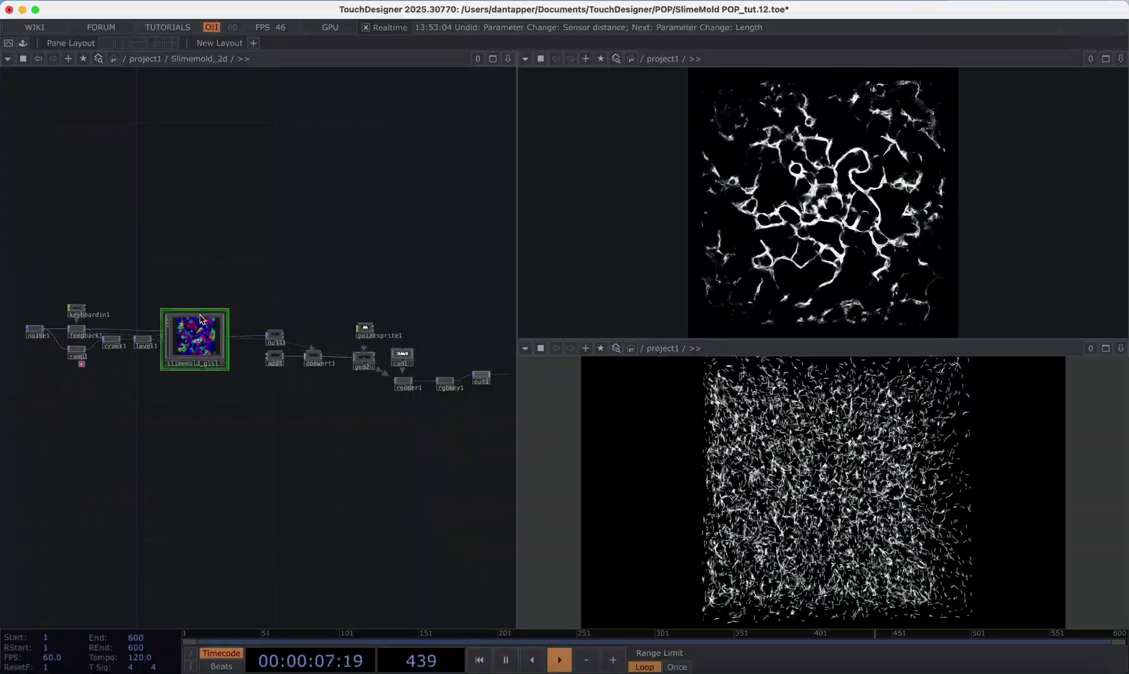
{"action": "key", "text": "p"}
{"action": "left_click_drag", "start_coordinate": [423, 147], "coordinate": [454, 160]}
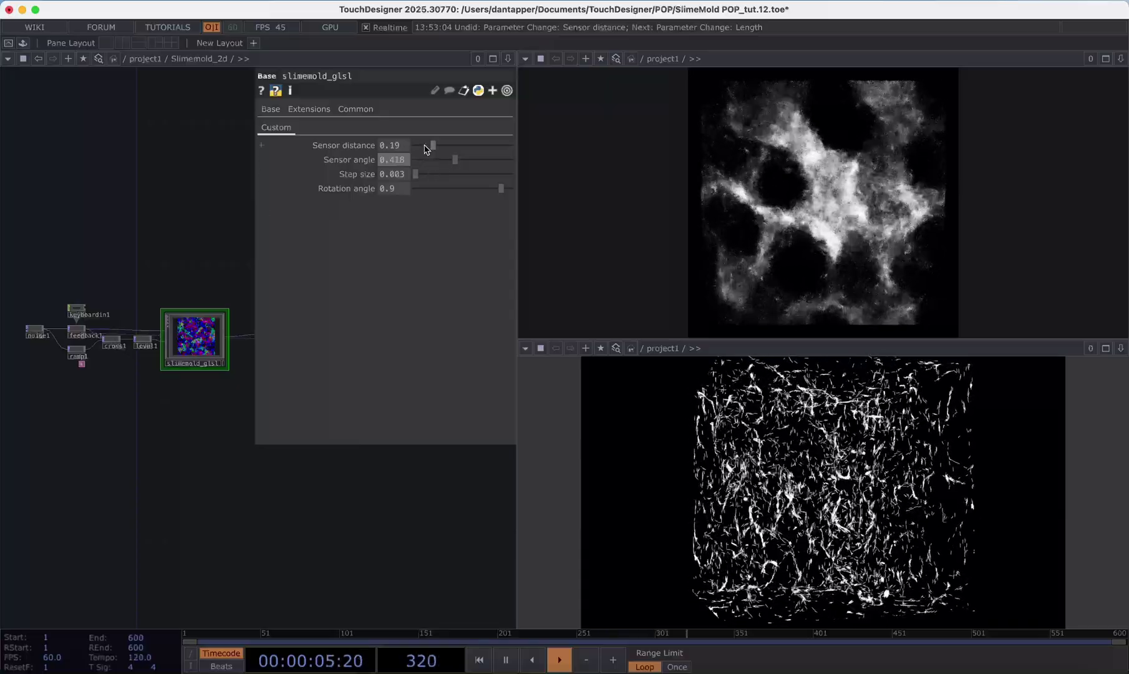
{"action": "left_click_drag", "start_coordinate": [432, 145], "coordinate": [422, 145]}
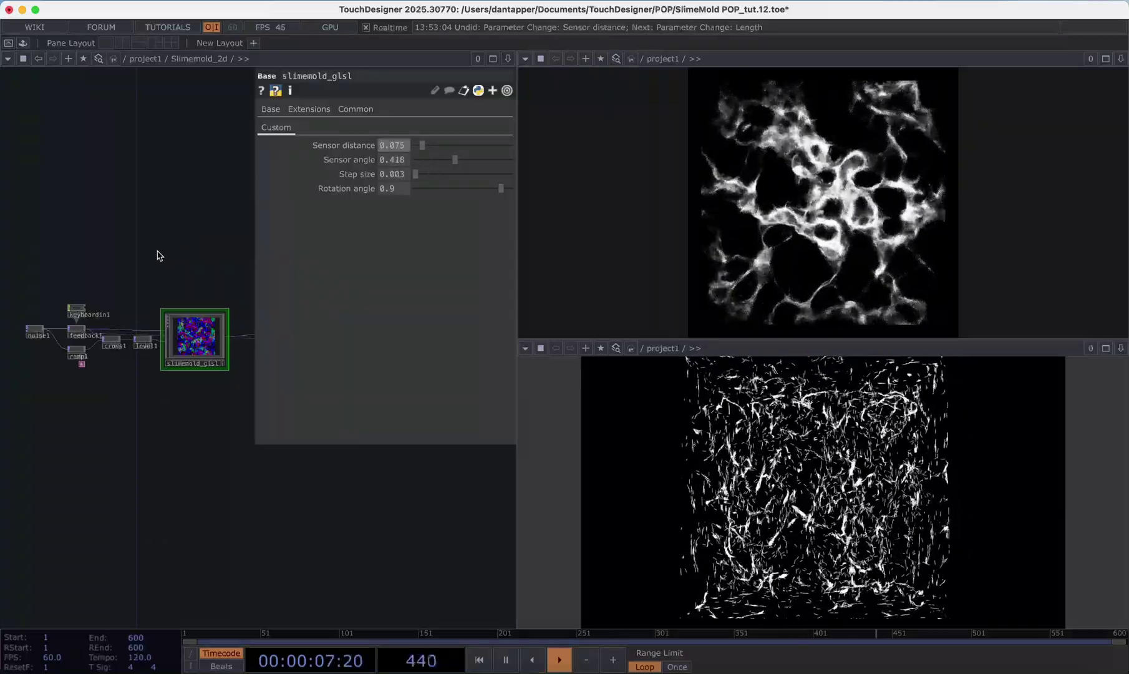
Return to the project1 network and close the pane showing the 2D slime mold output.
{"action": "scroll", "coordinate": [157, 250], "scroll_direction": "down", "scroll_amount": 2}
{"action": "scroll", "coordinate": [158, 250], "scroll_direction": "down", "scroll_amount": 4}
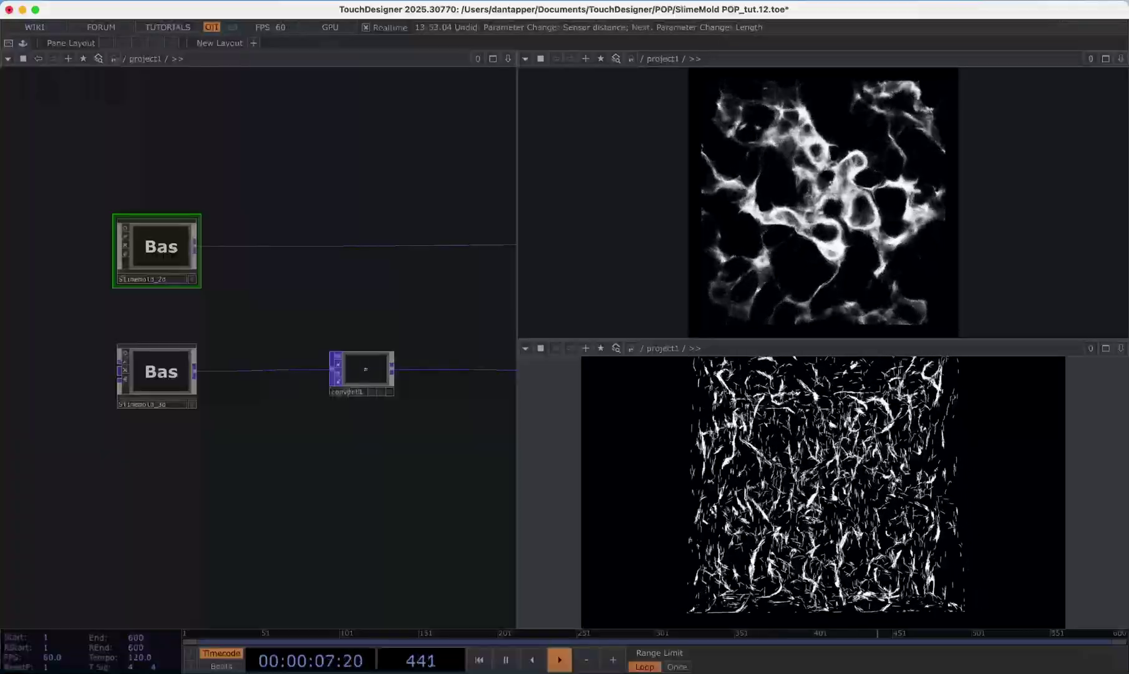
{"action": "key", "text": "alt+w"}
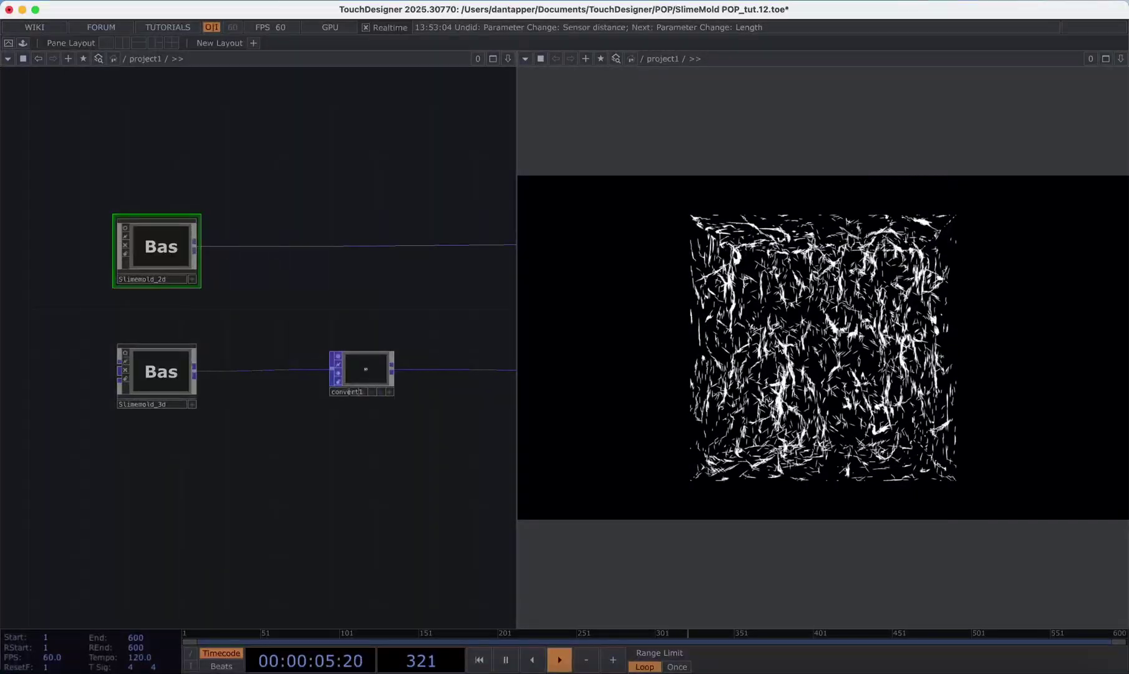
Select the Slimemold_3d component and display its parameters.
{"action": "scroll", "coordinate": [264, 292], "scroll_direction": "down", "scroll_amount": 5}
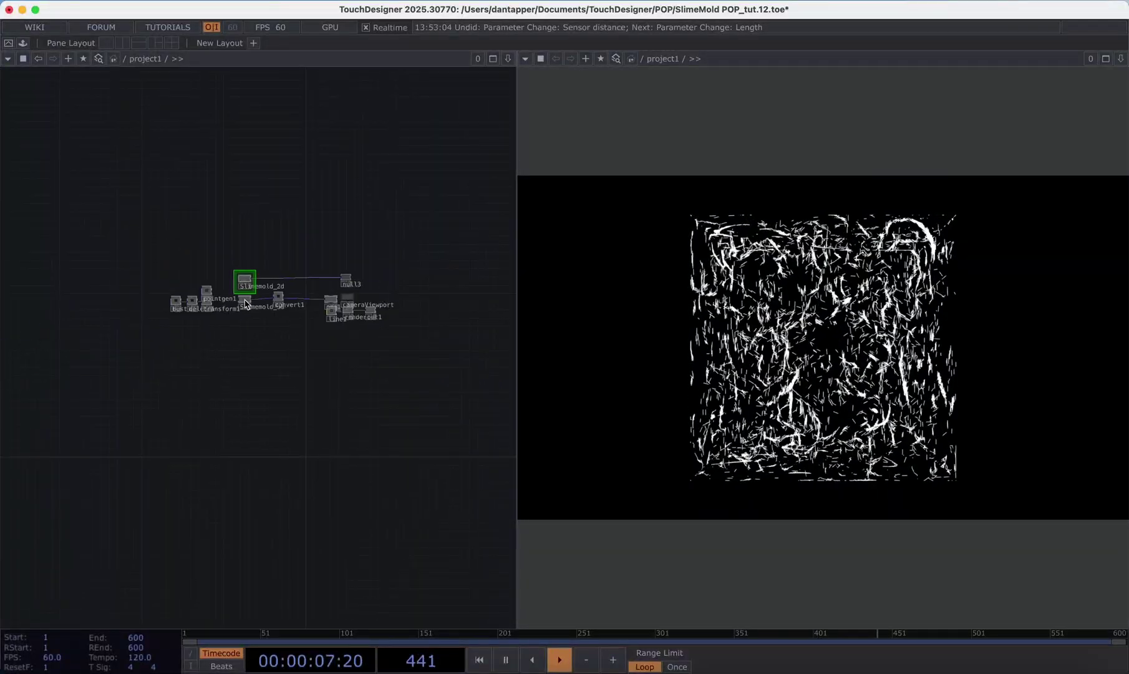
{"action": "left_click", "coordinate": [245, 301]}
{"action": "scroll", "coordinate": [247, 301], "scroll_direction": "up", "scroll_amount": 5}
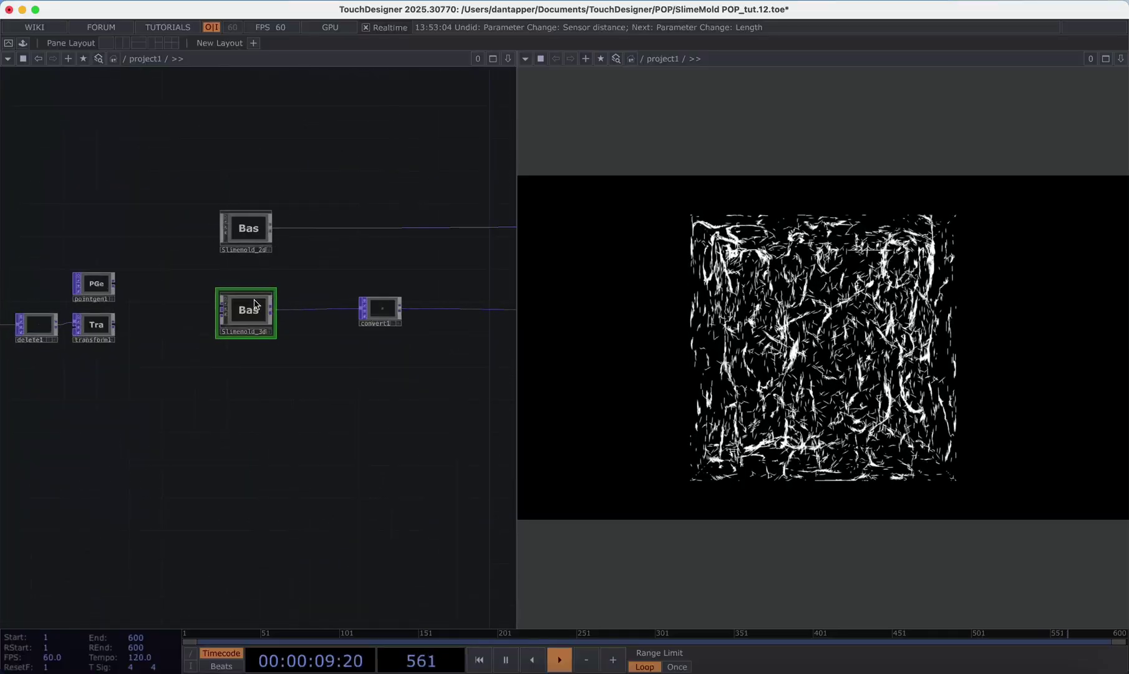
{"action": "key", "text": "p"}
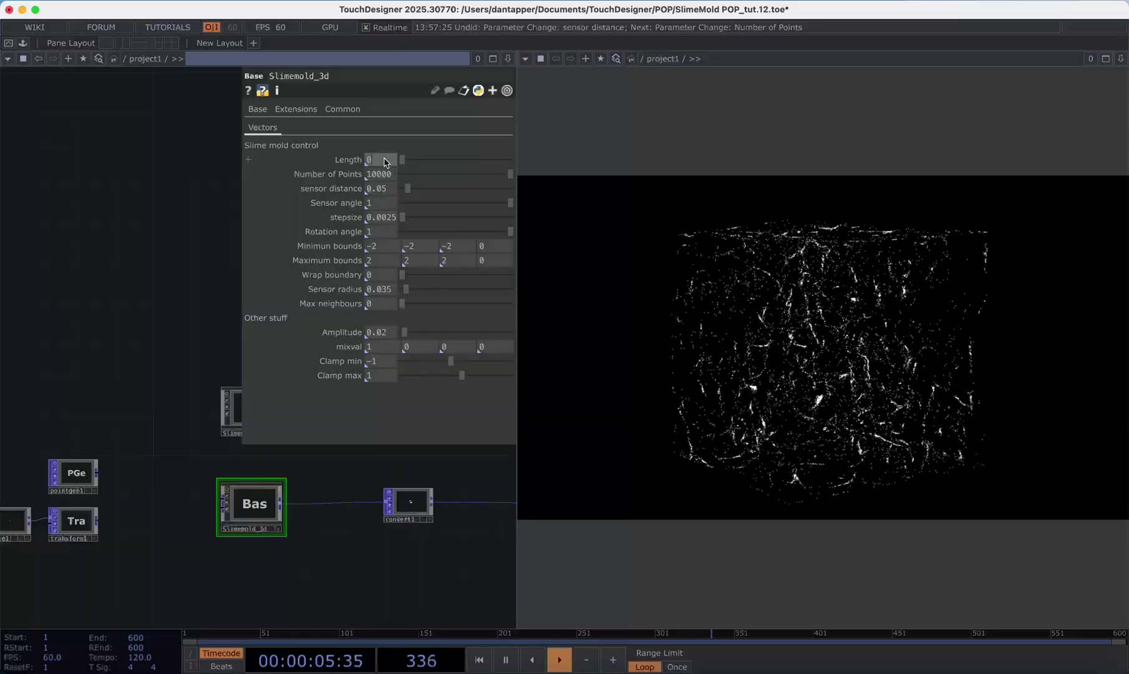
Try Length values of 30, 17 and 1 on the Slimemold_3d component.
{"action": "key", "text": "Return"}
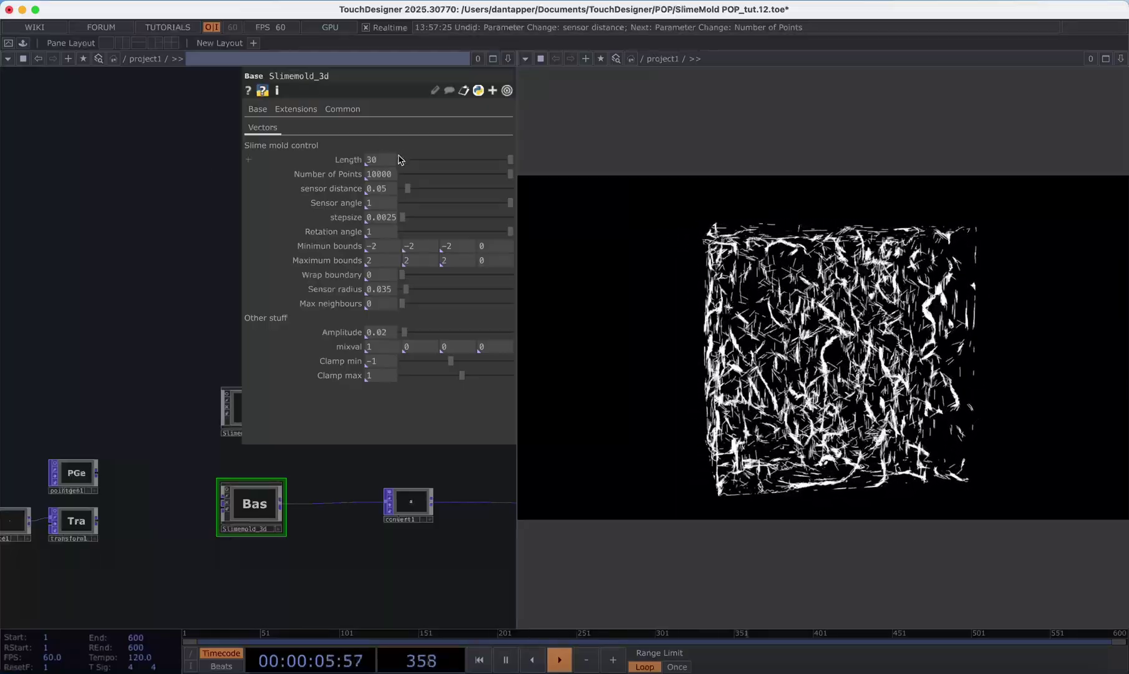
{"action": "left_click", "coordinate": [381, 160]}
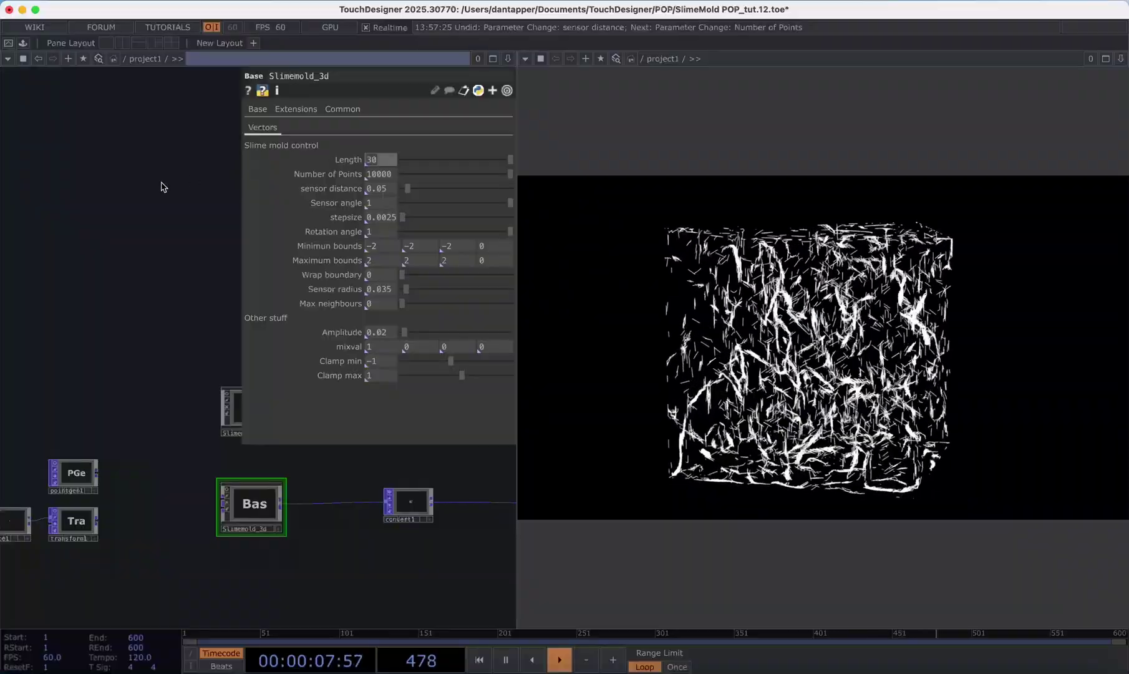
{"action": "type", "text": "17"}
{"action": "key", "text": "Return"}
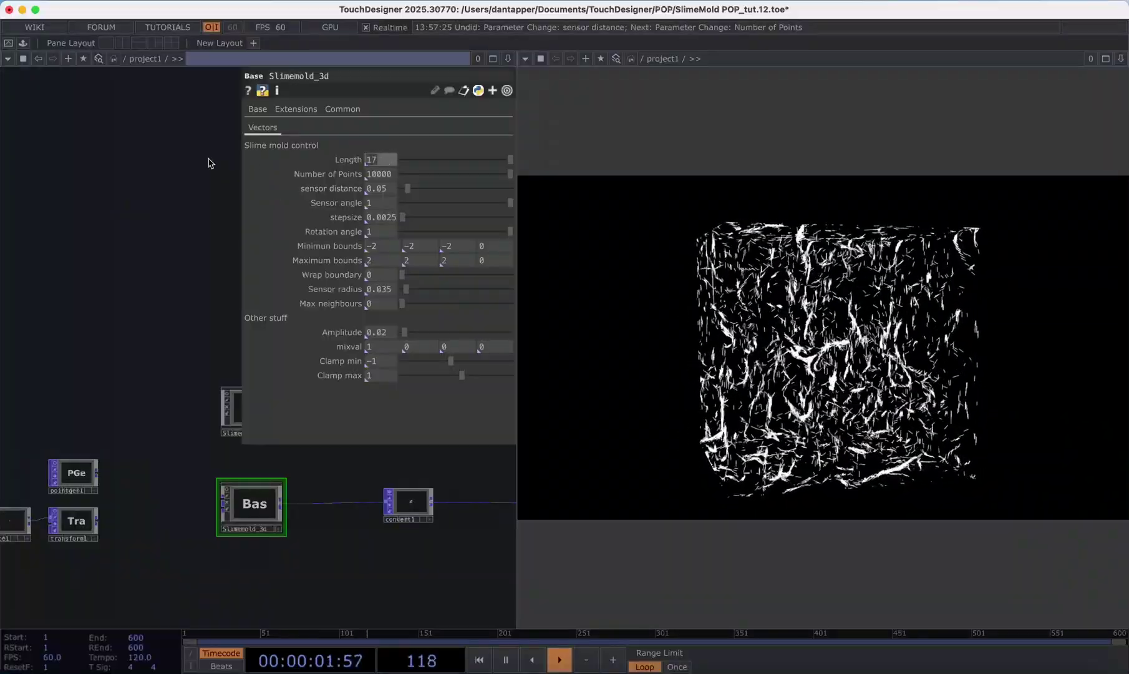
{"action": "type", "text": "1"}
{"action": "key", "text": "Return"}
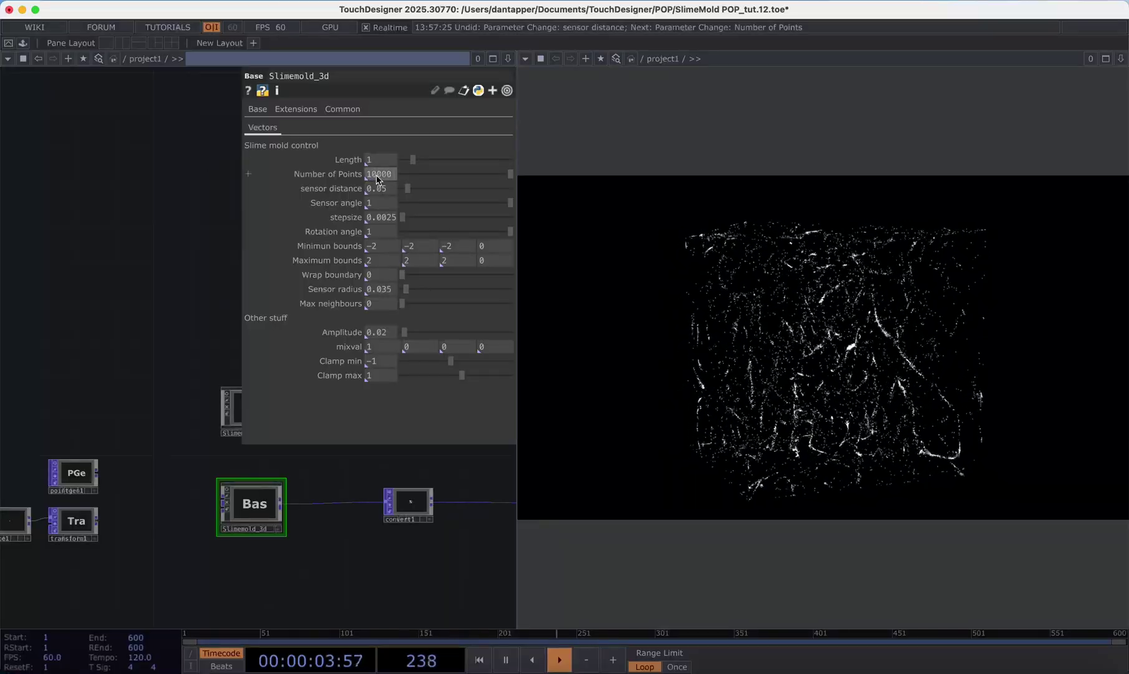
Try 15000 for Slimemold_3d's number of points and return it to 10000.
{"action": "key", "text": "super+z"}
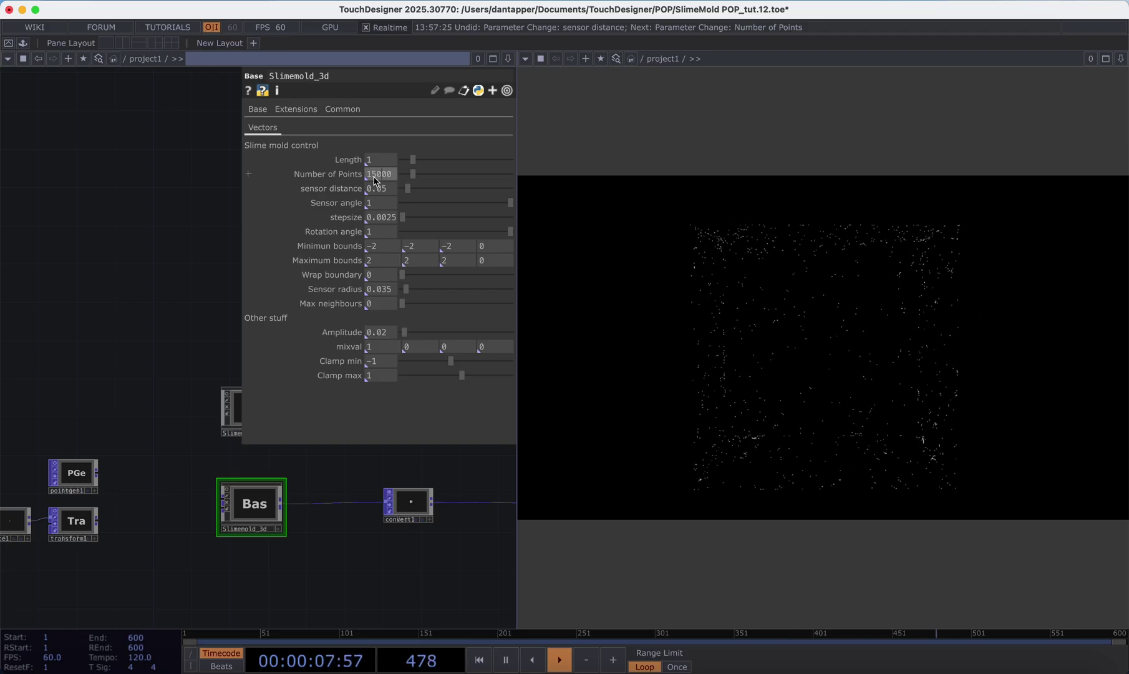
{"action": "key", "text": "Return"}
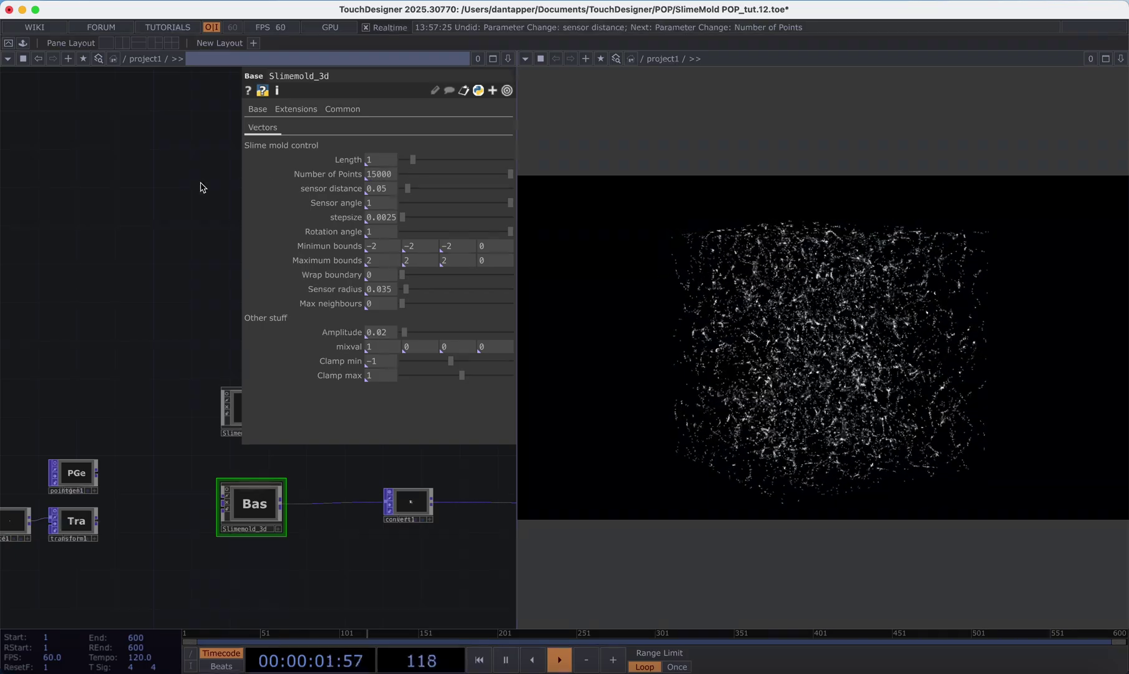
{"action": "left_click", "coordinate": [375, 177]}
{"action": "key", "text": "BackSpace"}
{"action": "key", "text": "BackSpace"}
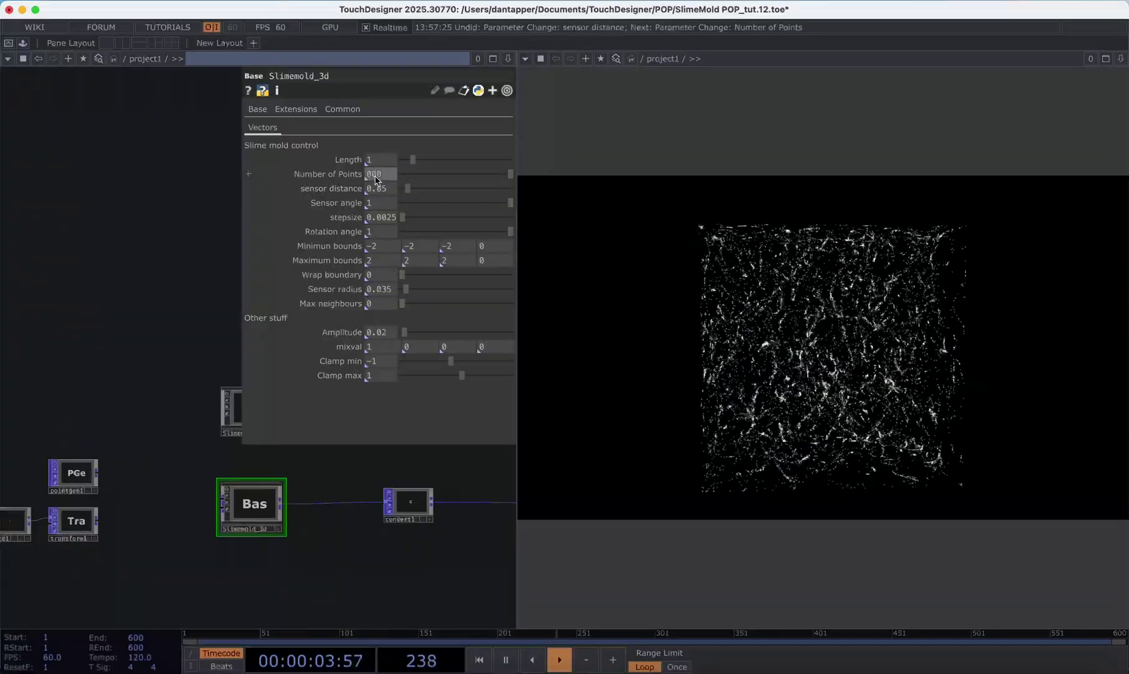
{"action": "type", "text": "8"}
{"action": "type", "text": "10"}
{"action": "key", "text": "Return"}
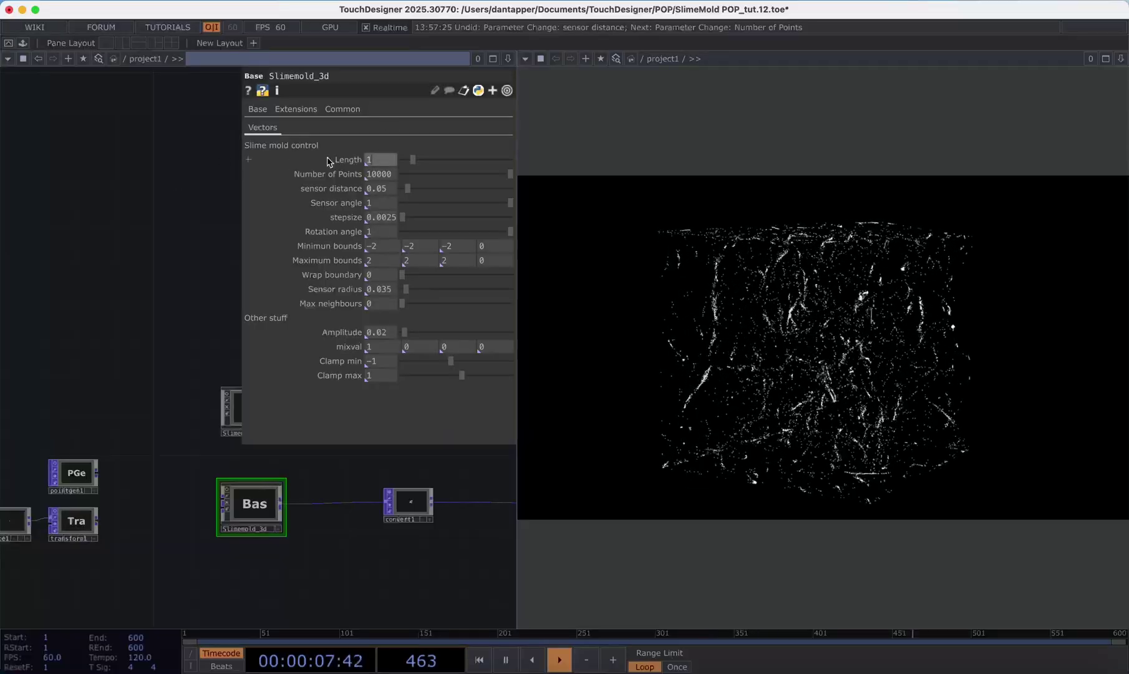
Set the Length of Slimemold_3d to 15.
{"action": "type", "text": "15"}
{"action": "key", "text": "Return"}
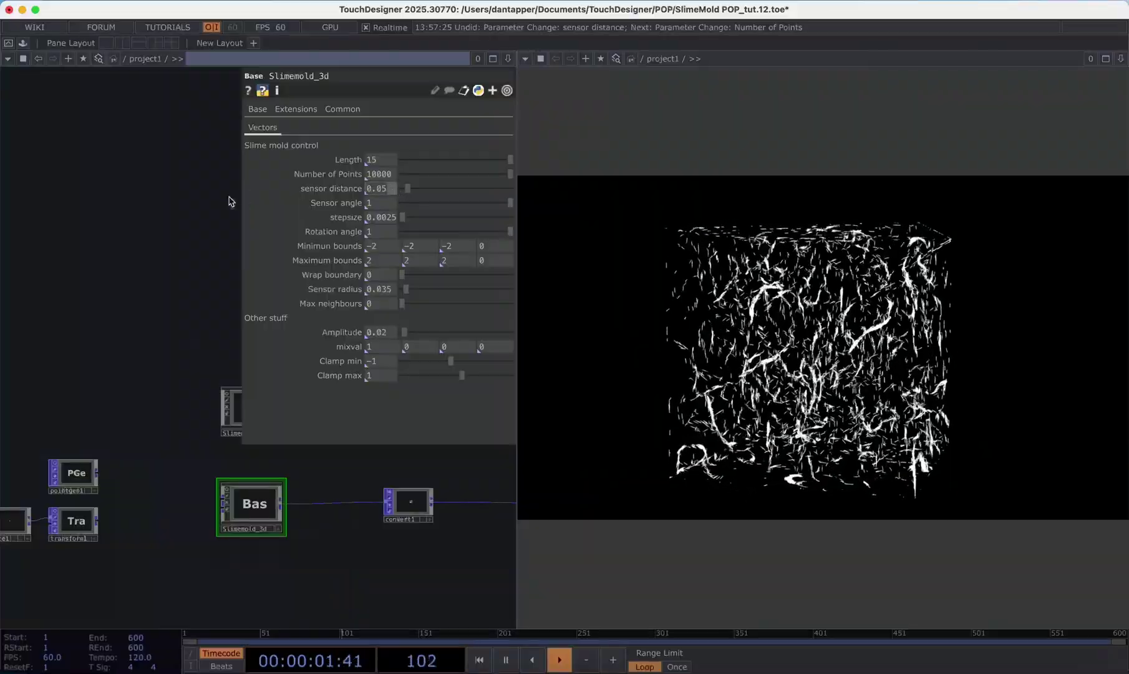
Try sensor distances of 1 and 0.7 on the 3D slime mold.
{"action": "key", "text": "ctrl+y"}
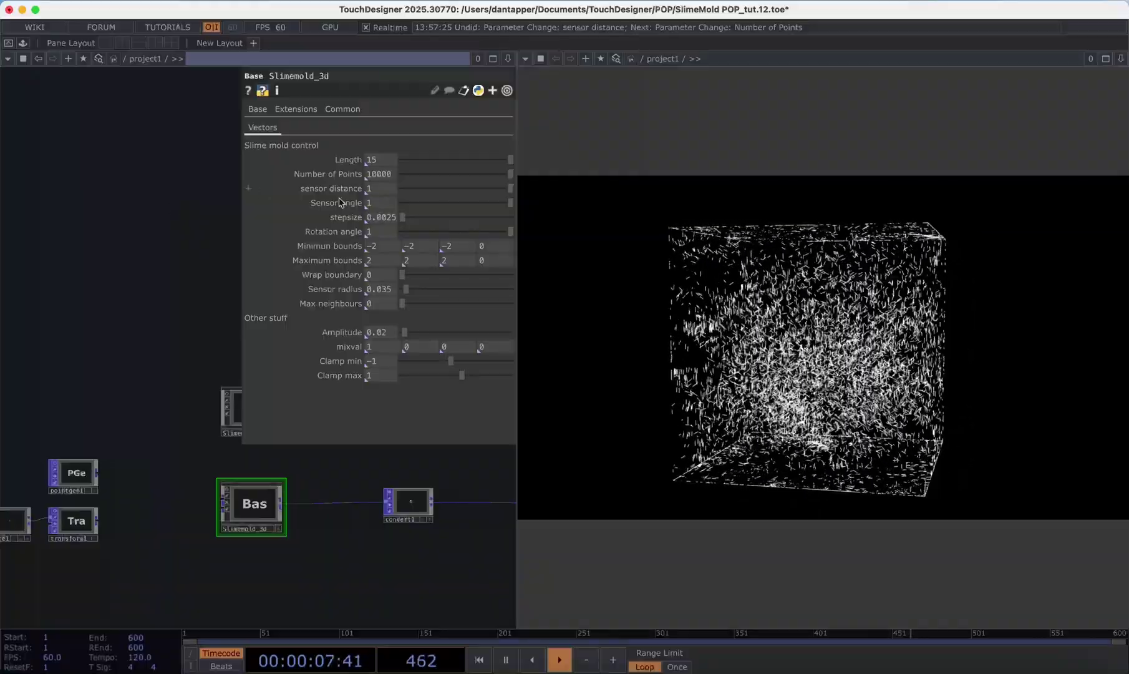
{"action": "left_click", "coordinate": [382, 188]}
{"action": "type", "text": "0"}
{"action": "key", "text": "Return"}
{"action": "type", "text": ".7"}
{"action": "key", "text": "Return"}
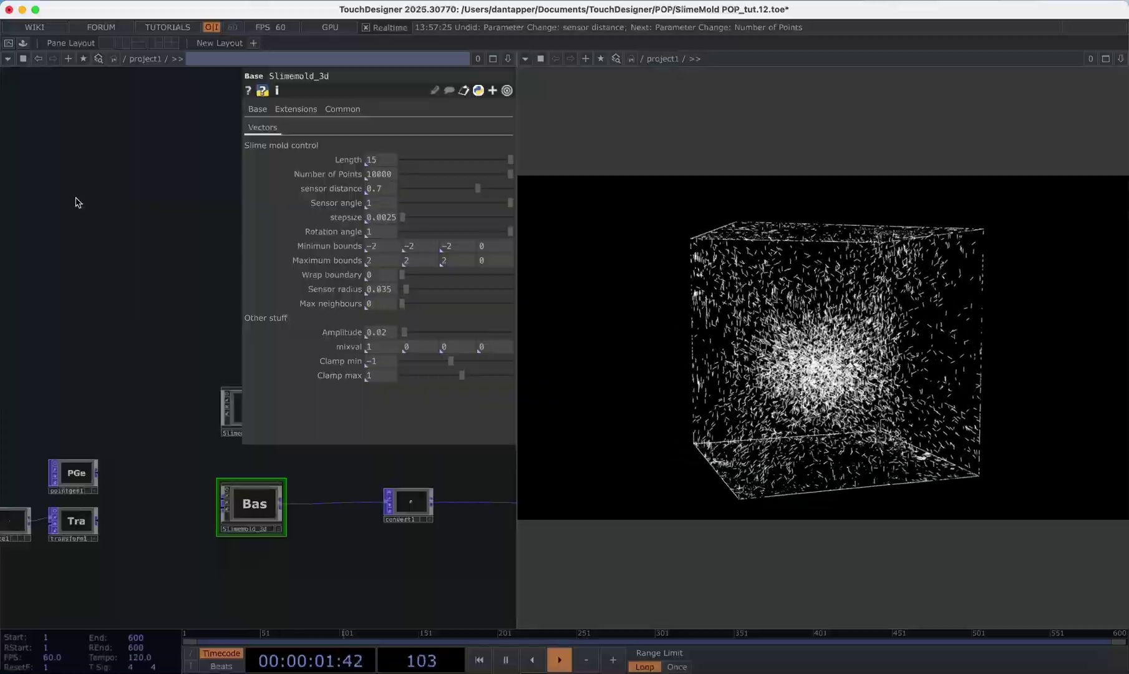
Set the 3D slime mold's sensor distance to 0.07 and its sensor angle to 0.6.
{"action": "left_click", "coordinate": [381, 189]}
{"action": "type", "text": "0.07"}
{"action": "key", "text": "Return"}
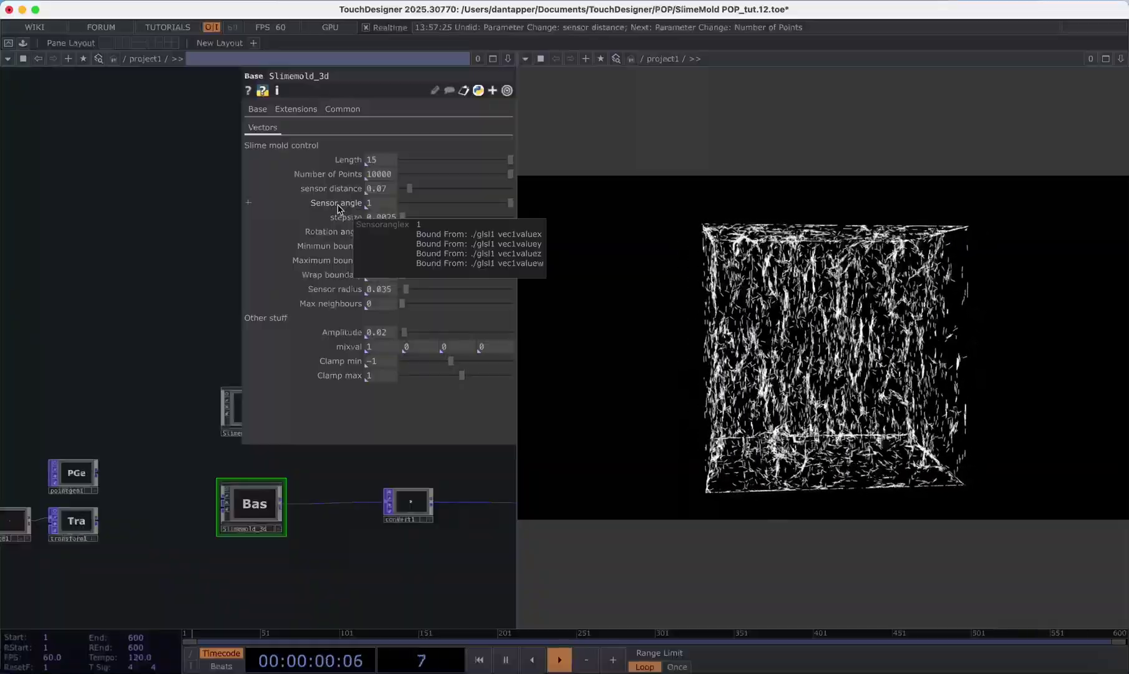
{"action": "type", "text": "0.6"}
{"action": "key", "text": "Return"}
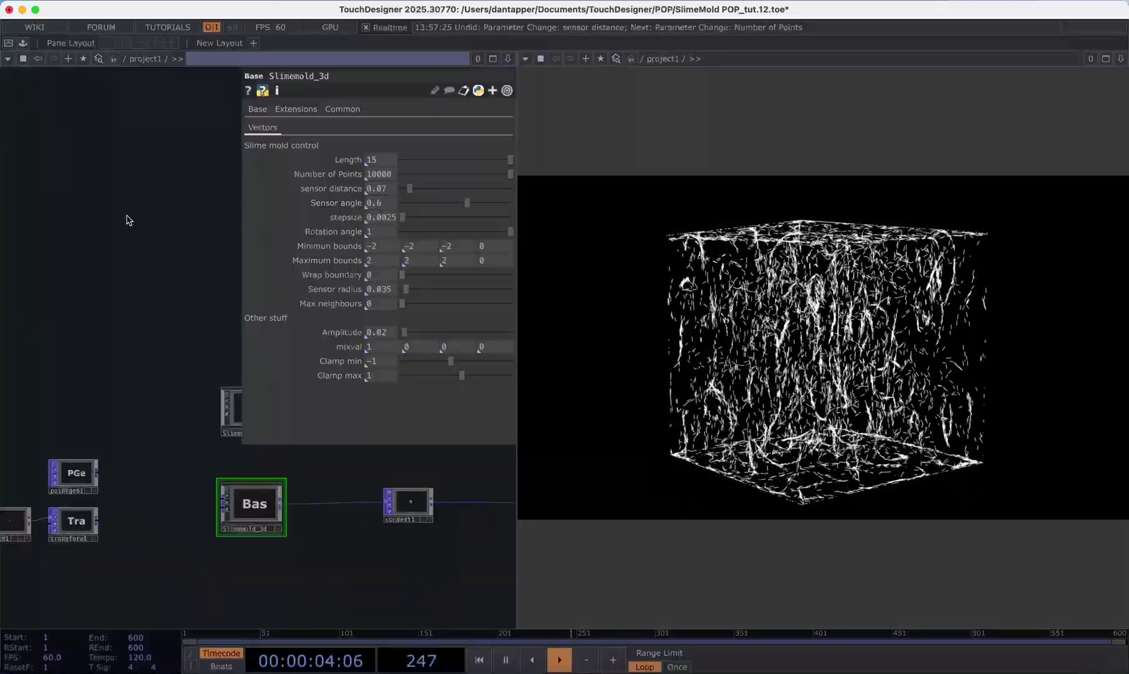
Try a sensor angle of 3.6 on the 3D slime mold and undo the change.
{"action": "left_click", "coordinate": [381, 202]}
{"action": "type", "text": "3.0"}
{"action": "key", "text": "Return"}
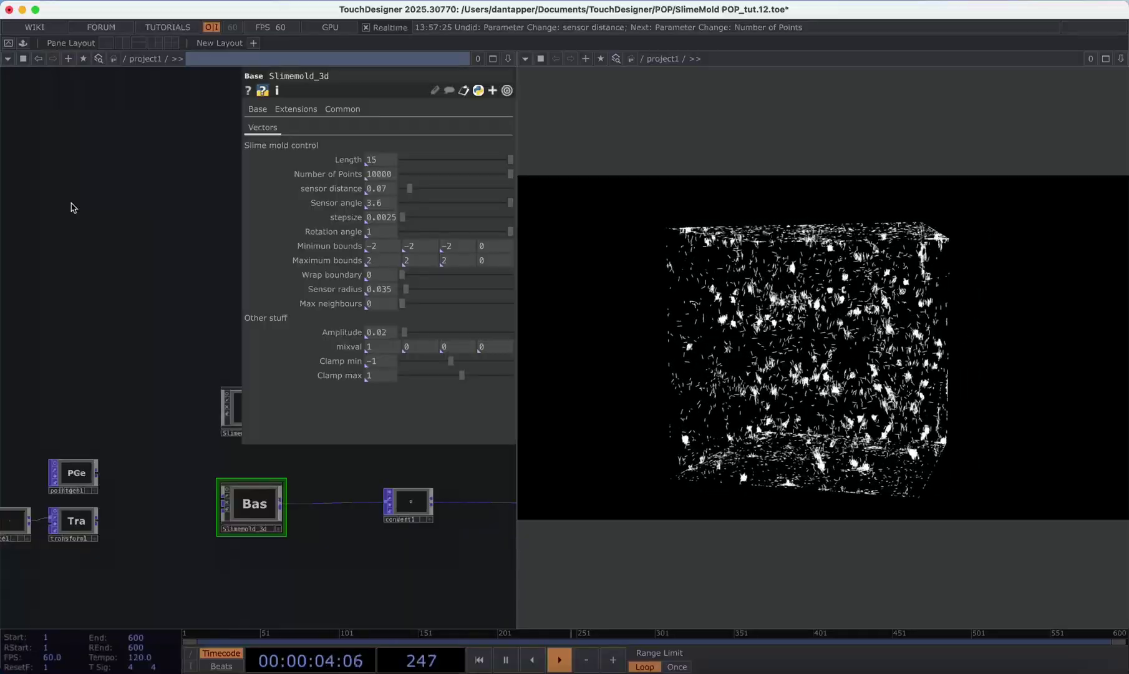
{"action": "key", "text": "ctrl+z"}
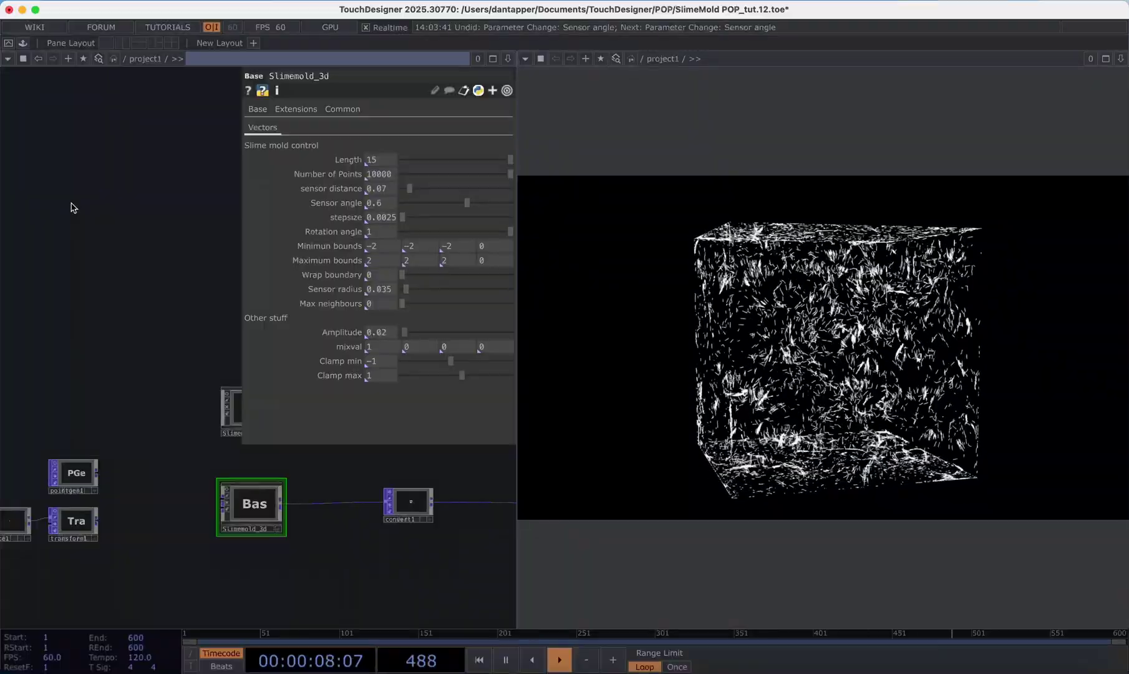
Try a step size of 0.05 on the 3D slime mold.
{"action": "left_click", "coordinate": [391, 221]}
{"action": "type", "text": "0.05"}
{"action": "key", "text": "Return"}
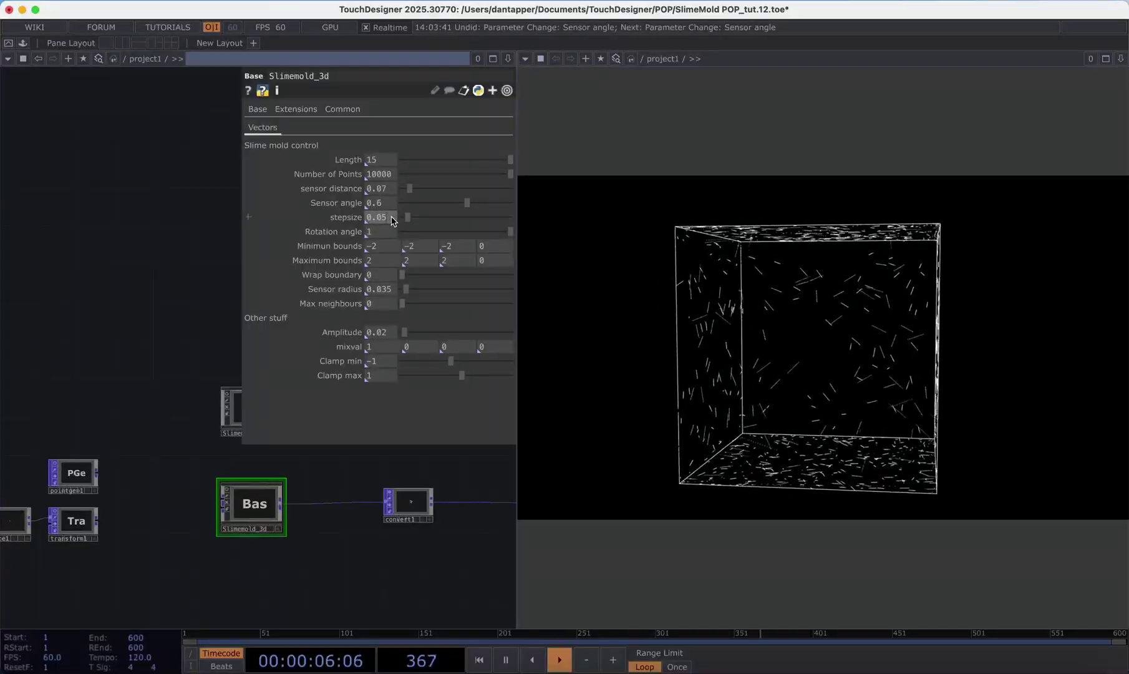
Set the 3D slime mold's step size to 0.005.
{"action": "left_click", "coordinate": [381, 217]}
{"action": "type", "text": "0.005"}
{"action": "key", "text": "Return"}
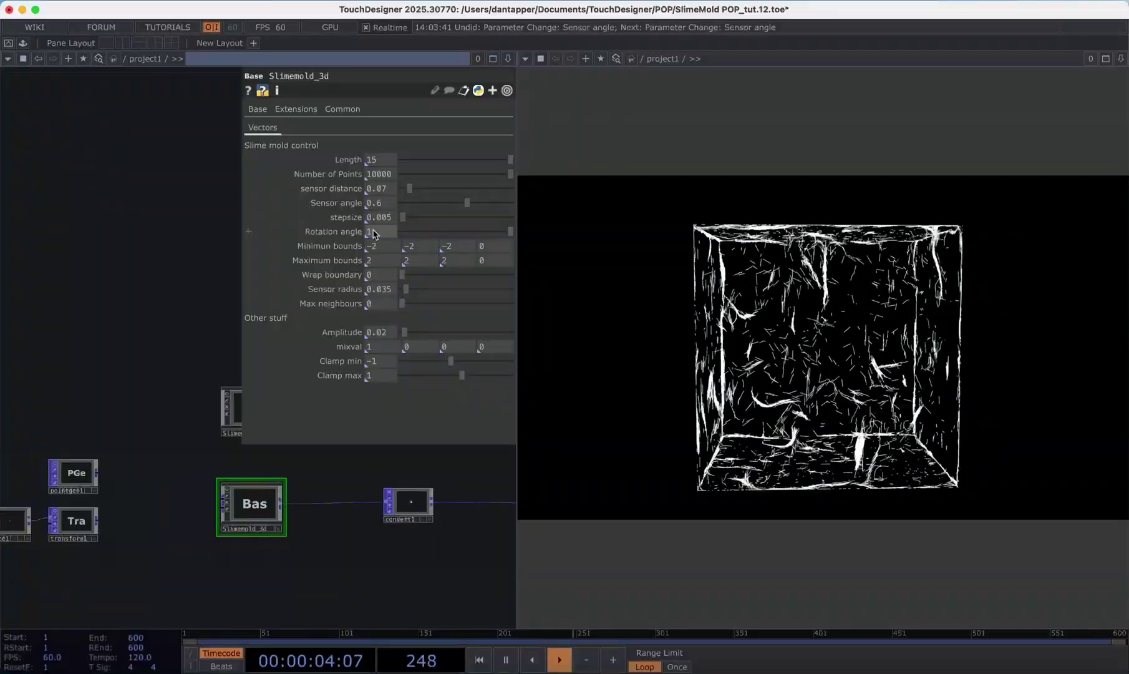
Try rotation angles of 0 and 5 on the 3D slime mold.
{"action": "mouse_move", "coordinate": [296, 234]}
{"action": "type", "text": "0"}
{"action": "key", "text": "Return"}
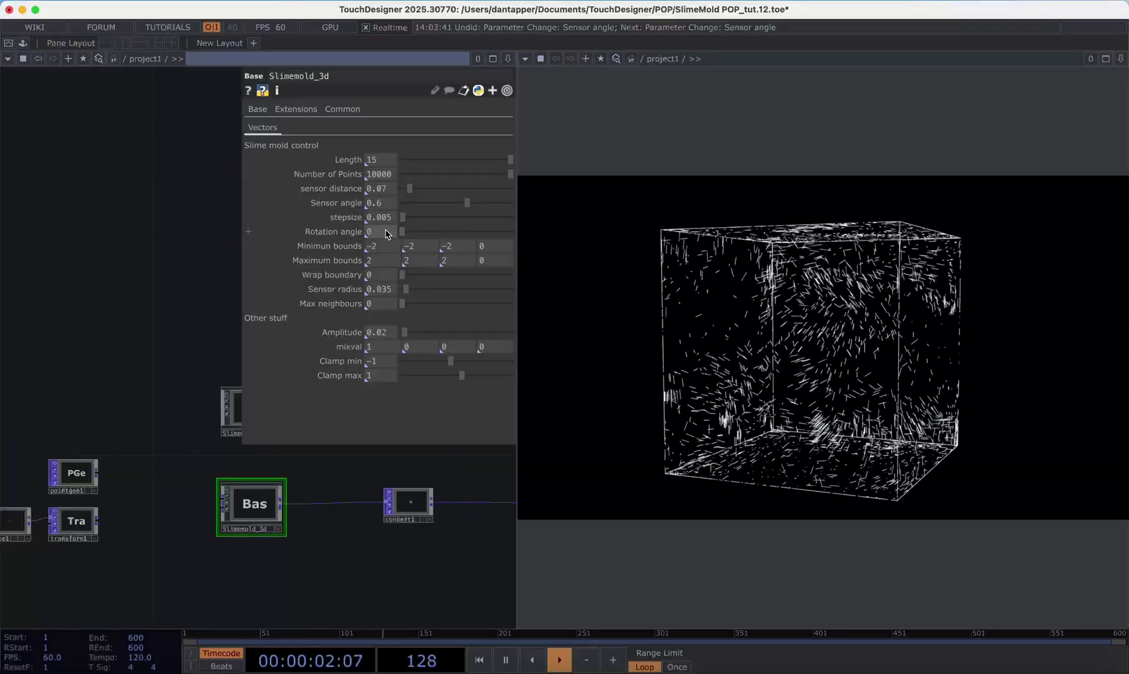
{"action": "type", "text": "5"}
{"action": "key", "text": "Return"}
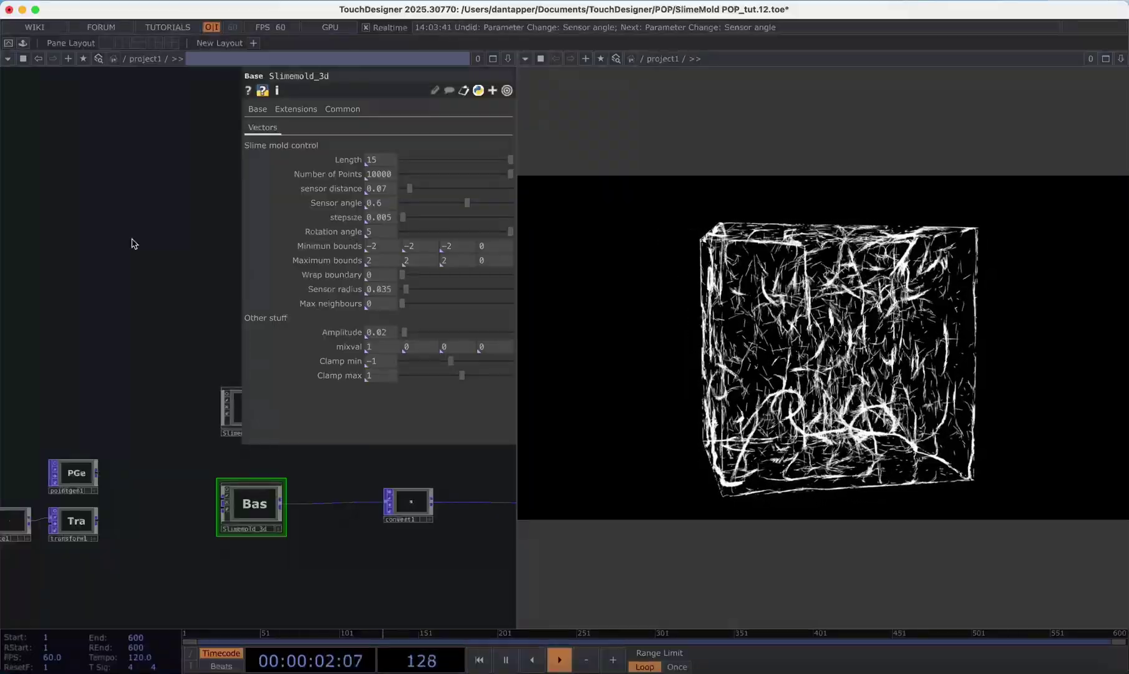
Try rotation angles of 6.5 and 0.01 on the 3D slime mold.
{"action": "left_click", "coordinate": [377, 231]}
{"action": "type", "text": "6."}
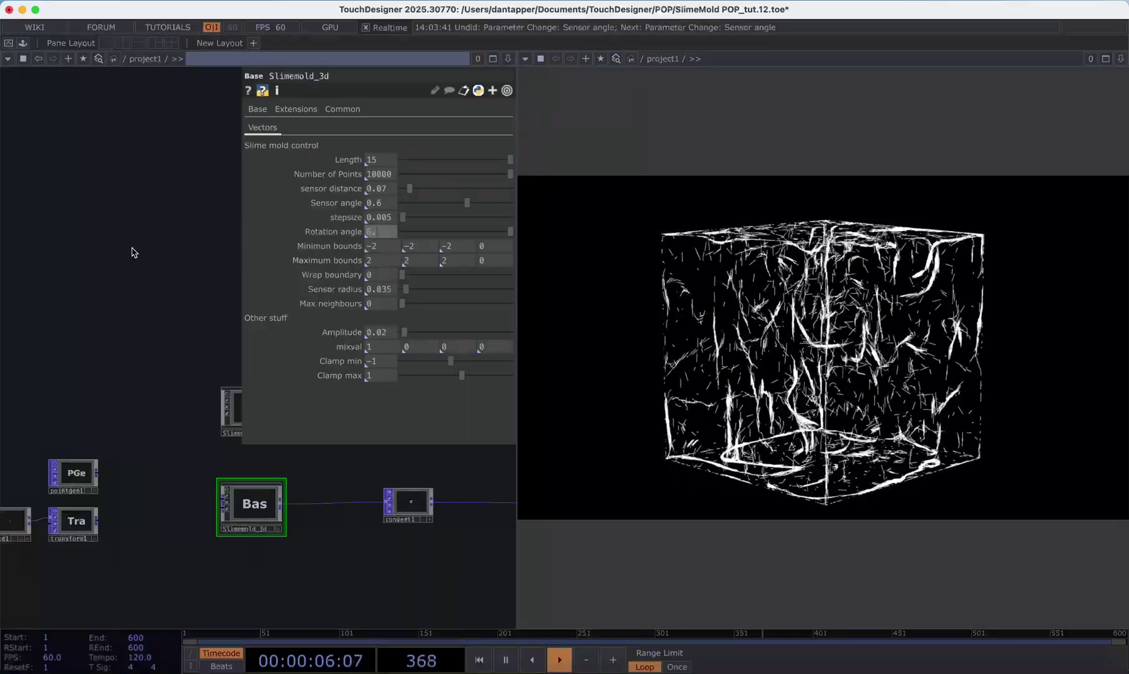
{"action": "type", "text": "5"}
{"action": "key", "text": "Return"}
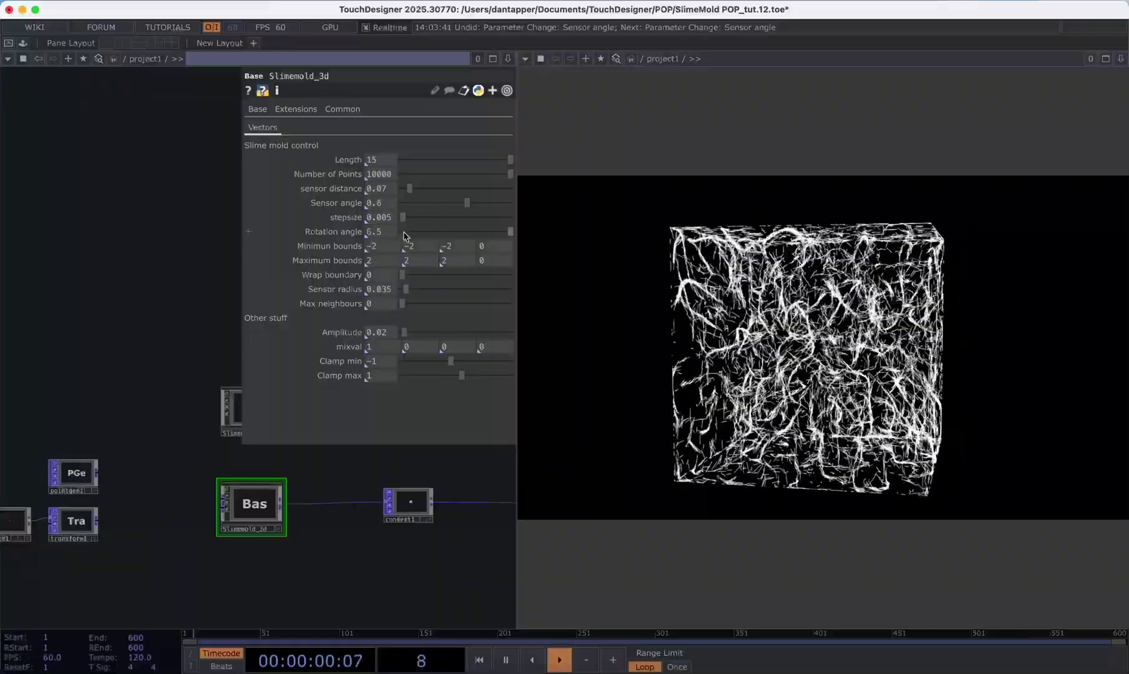
{"action": "left_click", "coordinate": [278, 232]}
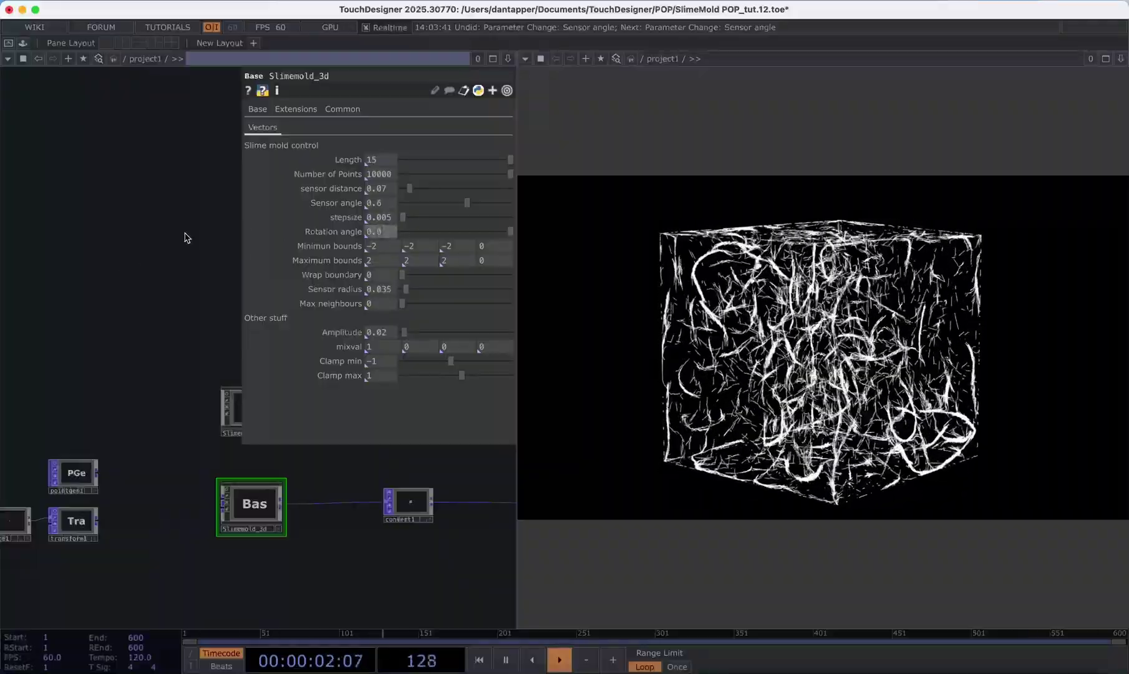
{"action": "type", "text": "1"}
{"action": "key", "text": "Return"}
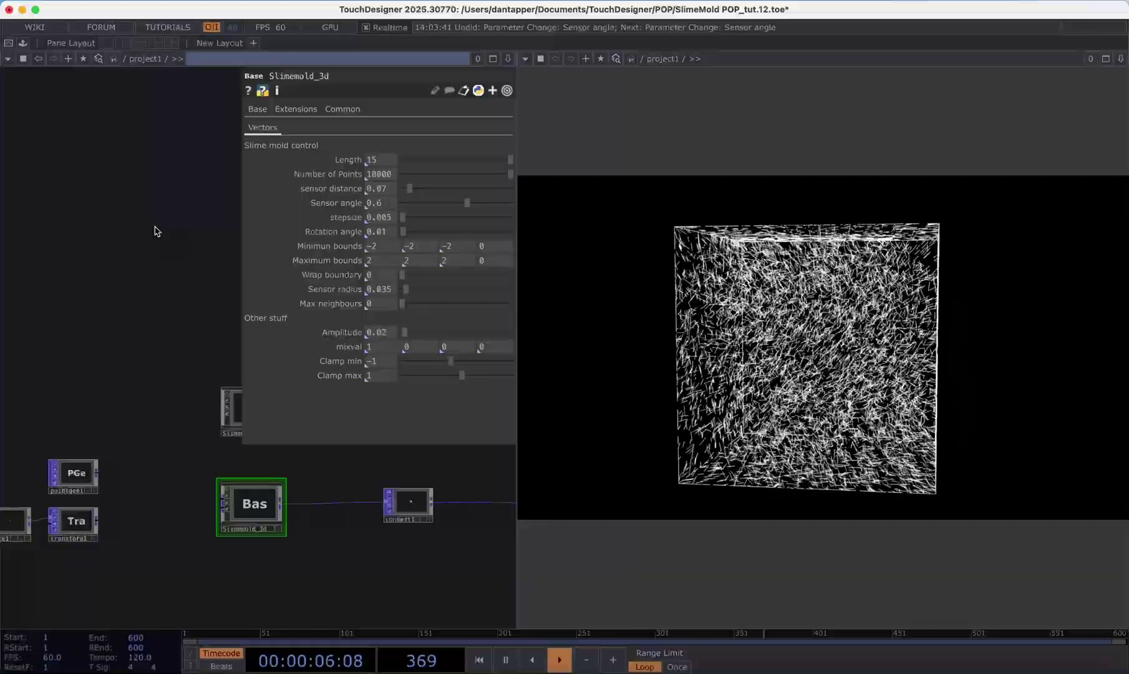
Set the 3D slime mold's rotation angle to 0.5.
{"action": "left_click", "coordinate": [388, 233]}
{"action": "type", "text": "0.5"}
{"action": "key", "text": "Return"}
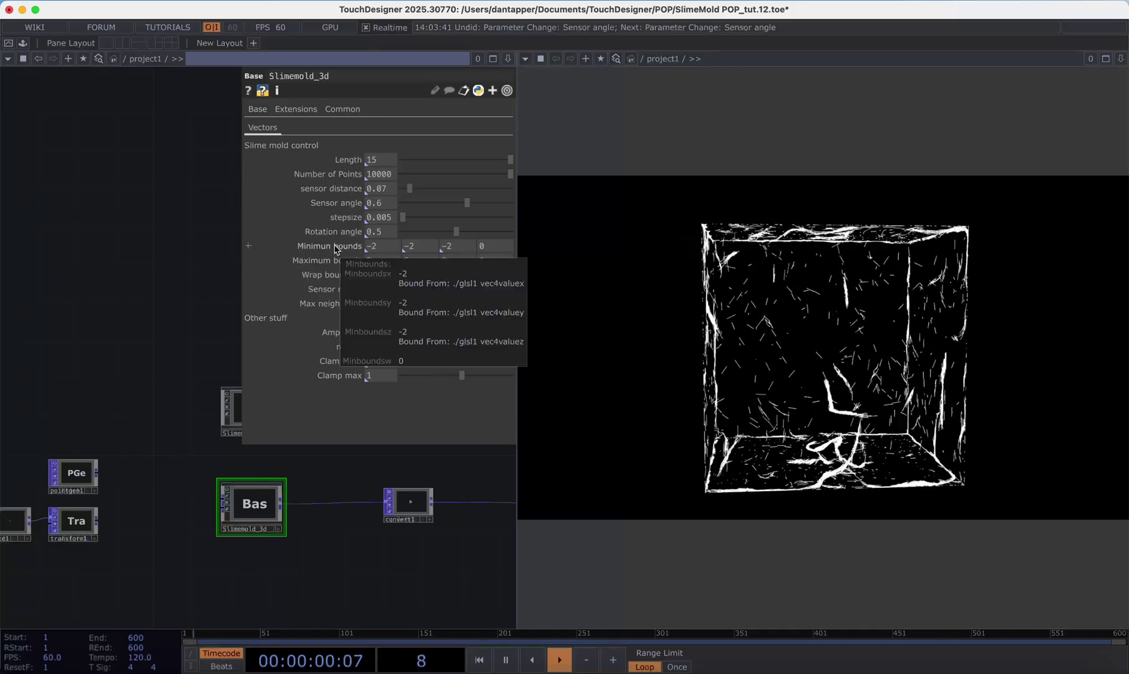
Set the first three minimum bounds values of Slimemold_3d to -1 each.
{"action": "left_click", "coordinate": [378, 249]}
{"action": "type", "text": "-1"}
{"action": "left_click", "coordinate": [419, 249]}
{"action": "type", "text": "-1"}
{"action": "key", "text": "Tab"}
{"action": "type", "text": "-1"}
{"action": "key", "text": "Return"}
Set the first three maximum bounds values of Slimemold_3d to 1 each.
{"action": "left_click", "coordinate": [378, 260]}
{"action": "type", "text": "1"}
{"action": "left_click", "coordinate": [420, 260]}
{"action": "type", "text": "1"}
{"action": "left_click", "coordinate": [448, 260]}
{"action": "type", "text": "1"}
{"action": "left_click", "coordinate": [248, 261]}
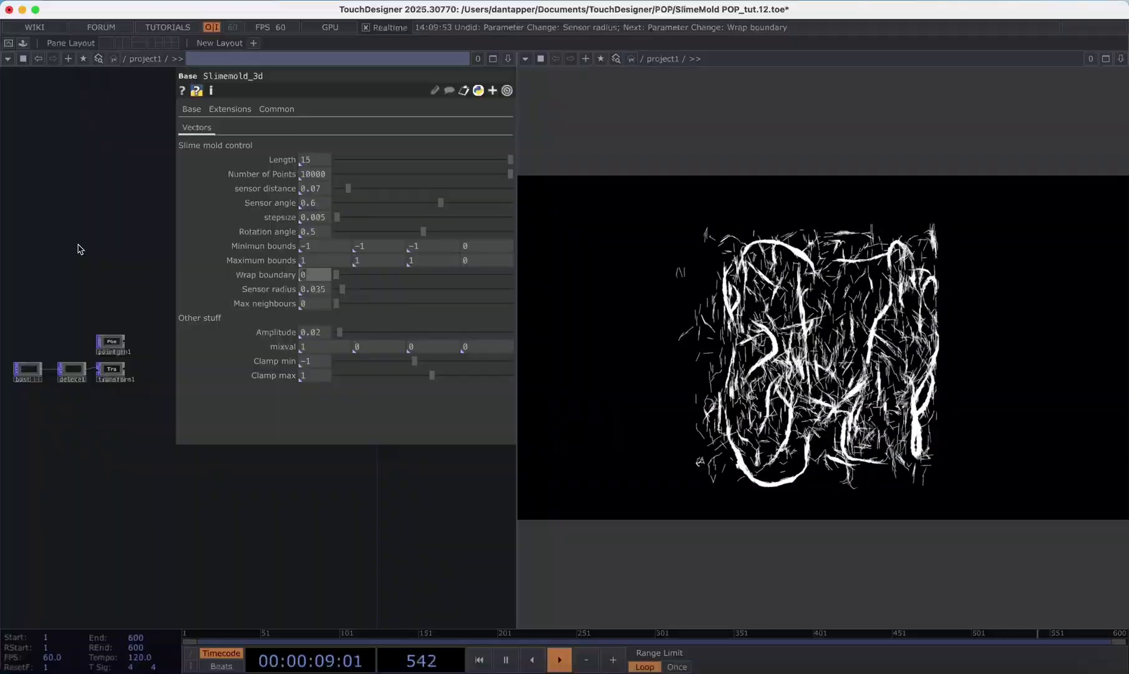
Set Slimemold_3d's wrap boundary to 1.
{"action": "key", "text": "super+shift+z"}
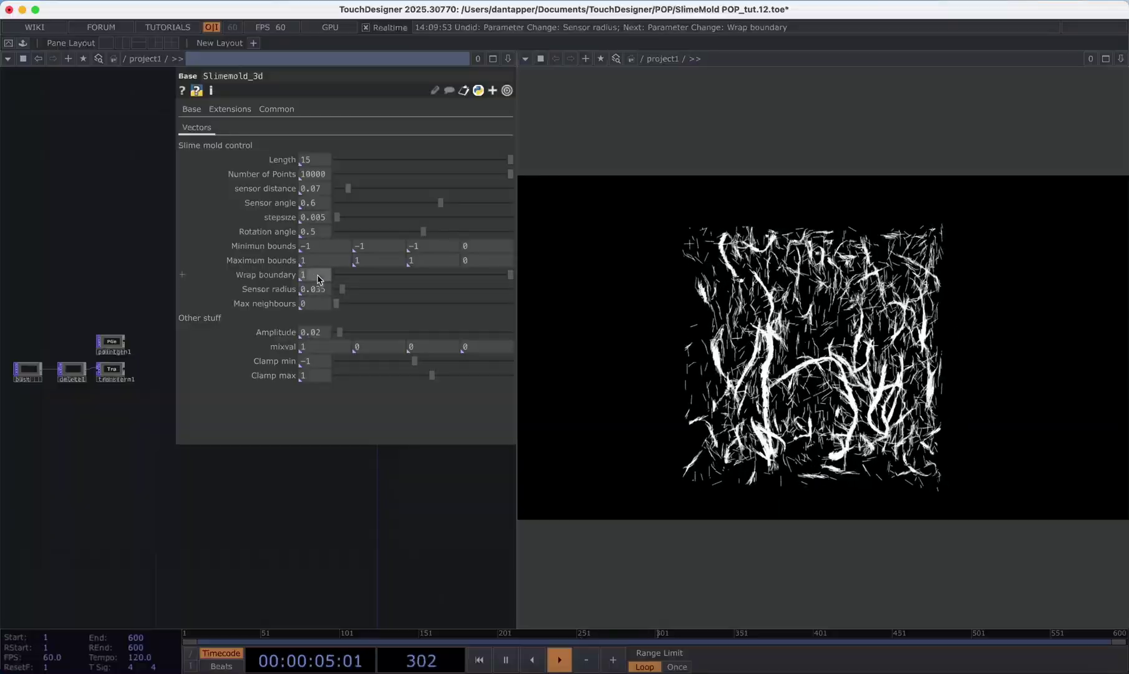
Set Slimemold_3d's wrap boundary to 0, and try a sensor radius of 0.18 before reducing it to 0.049.
{"action": "left_click_drag", "start_coordinate": [315, 276], "coordinate": [116, 251]}
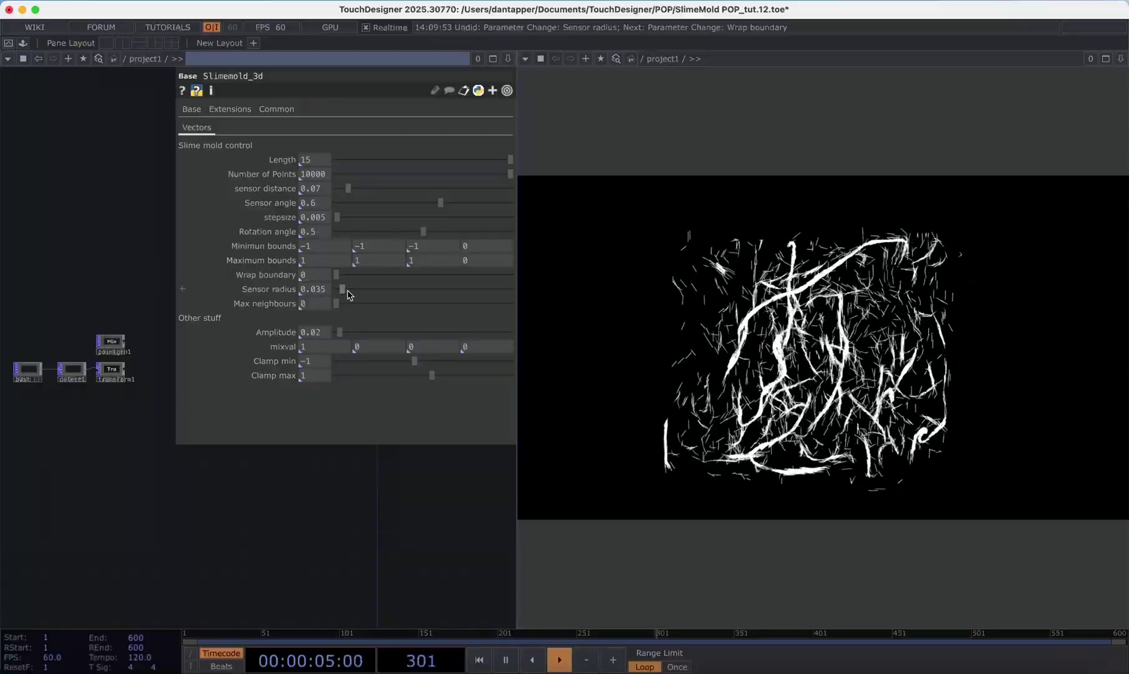
{"action": "left_click_drag", "start_coordinate": [348, 294], "coordinate": [370, 296]}
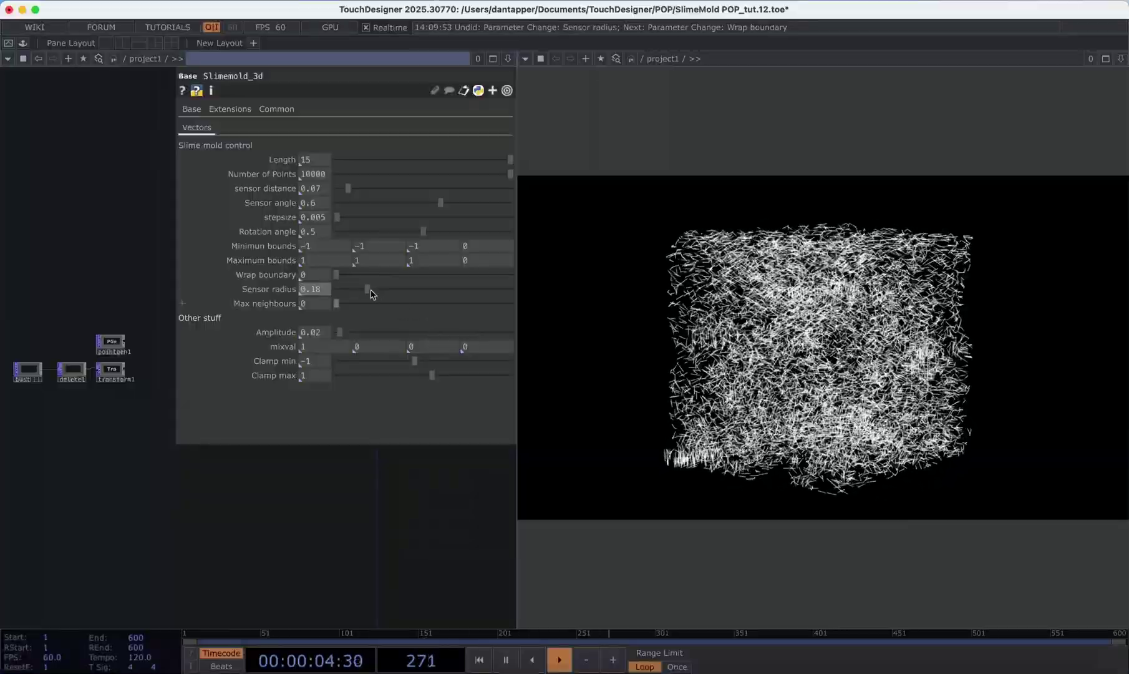
{"action": "left_click_drag", "start_coordinate": [368, 289], "coordinate": [348, 289]}
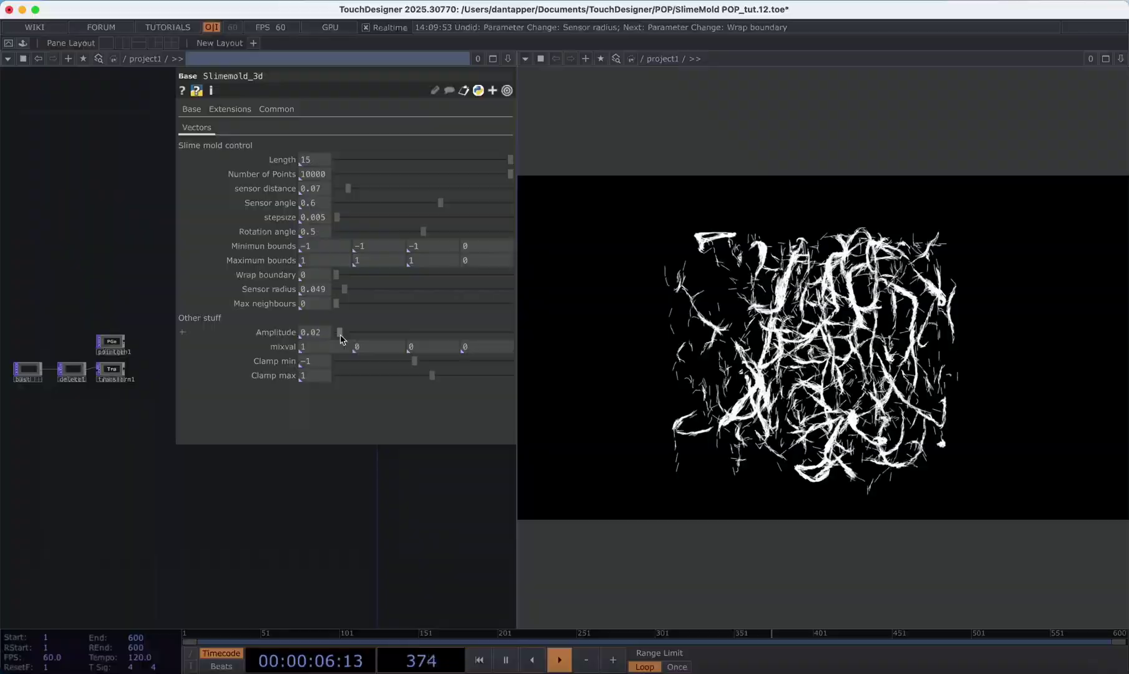
Sweep Slimemold_3d's amplitude up to about 0.353 and back down through 0.061 to 0.
{"action": "left_click_drag", "start_coordinate": [342, 339], "coordinate": [399, 342]}
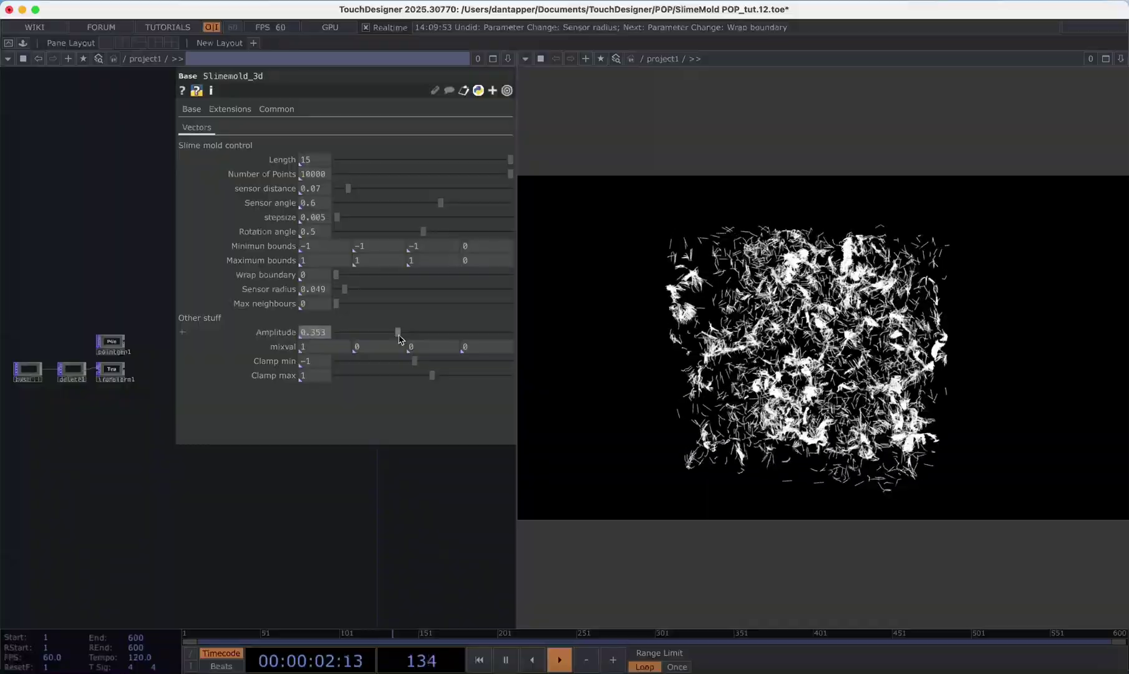
{"action": "left_click_drag", "start_coordinate": [400, 342], "coordinate": [348, 334]}
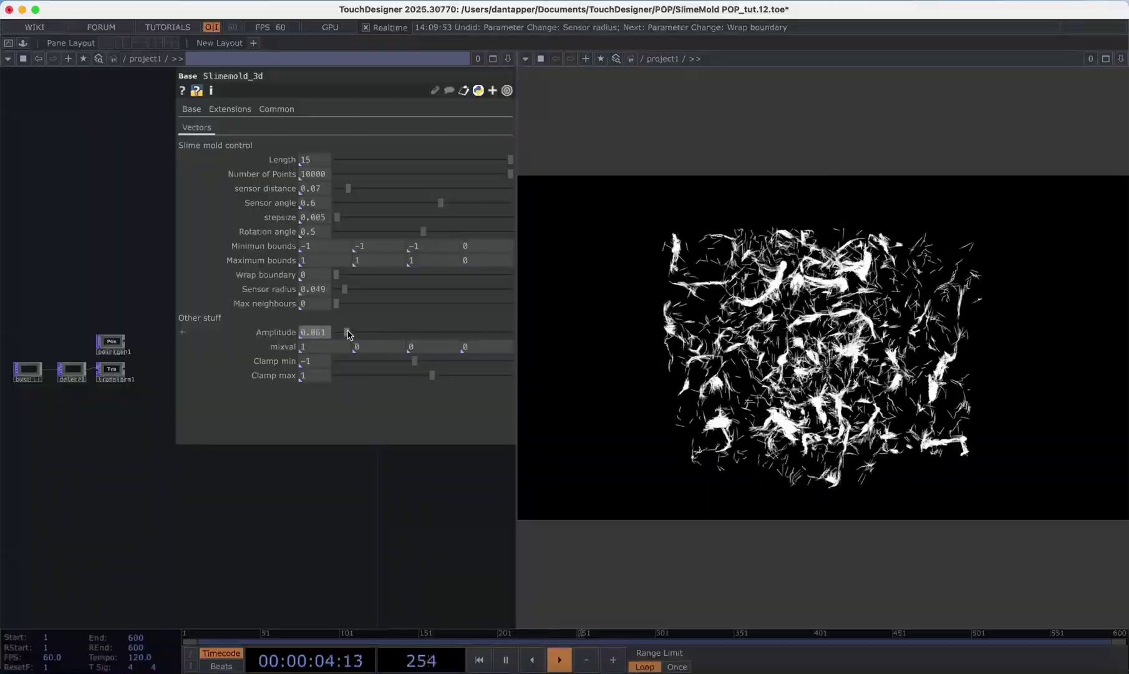
{"action": "left_click_drag", "start_coordinate": [347, 333], "coordinate": [336, 333]}
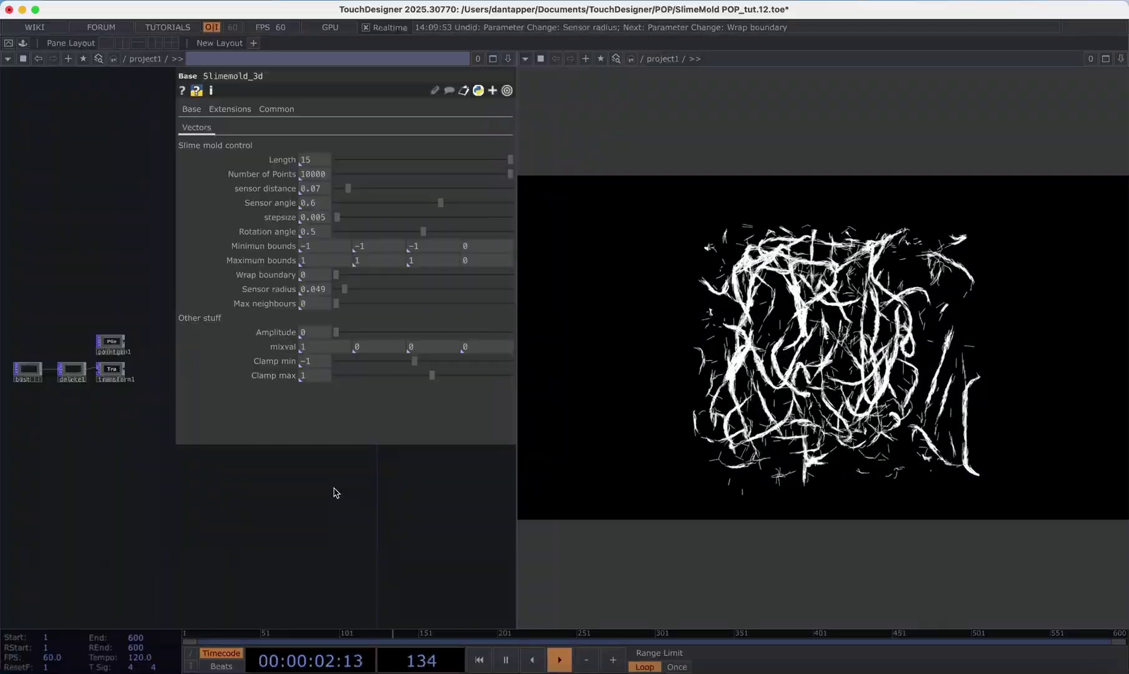
Set Slimemold_3d's amplitude to exactly 0.05.
{"action": "left_click", "coordinate": [313, 332]}
{"action": "type", "text": "0."}
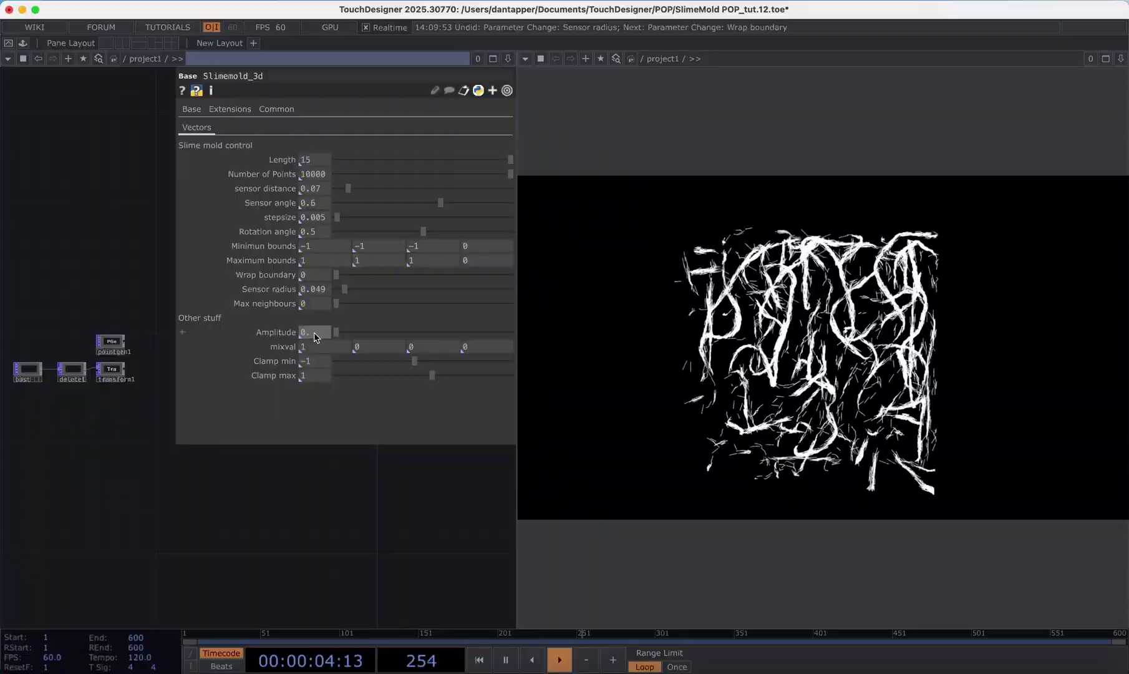
{"action": "type", "text": "05"}
{"action": "key", "text": "Return"}
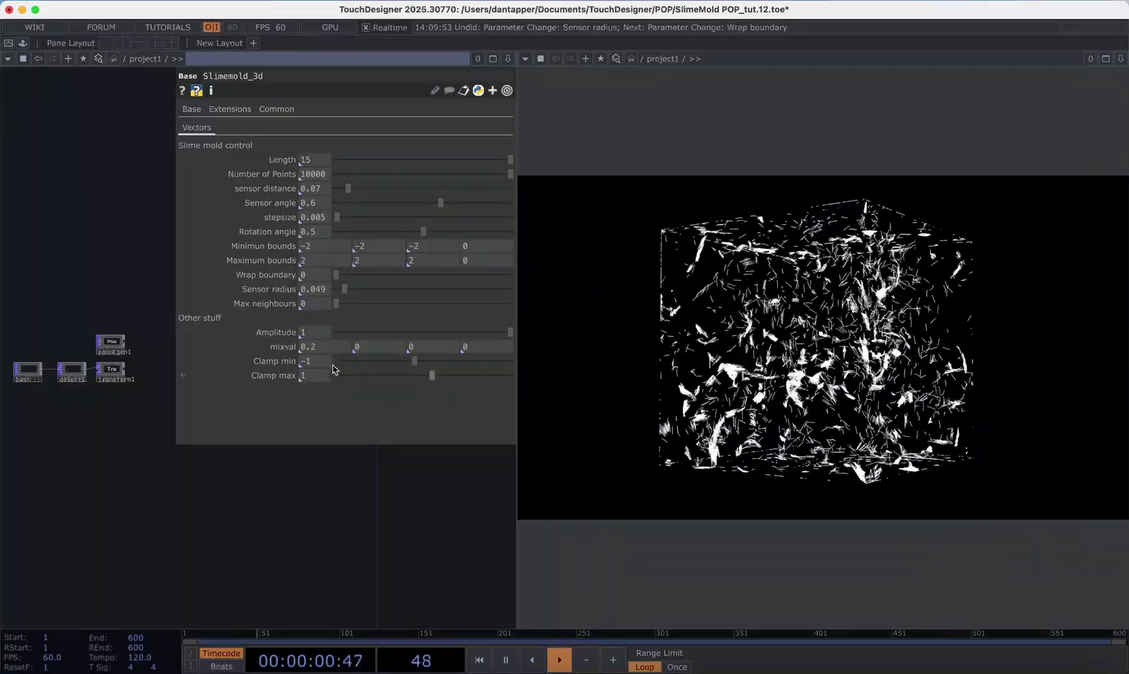
Try a clamp min of -4 and a clamp max of 4 on Slimemold_3d.
{"action": "type", "text": "4"}
{"action": "key", "text": "Tab"}
{"action": "type", "text": "4"}
{"action": "key", "text": "Return"}
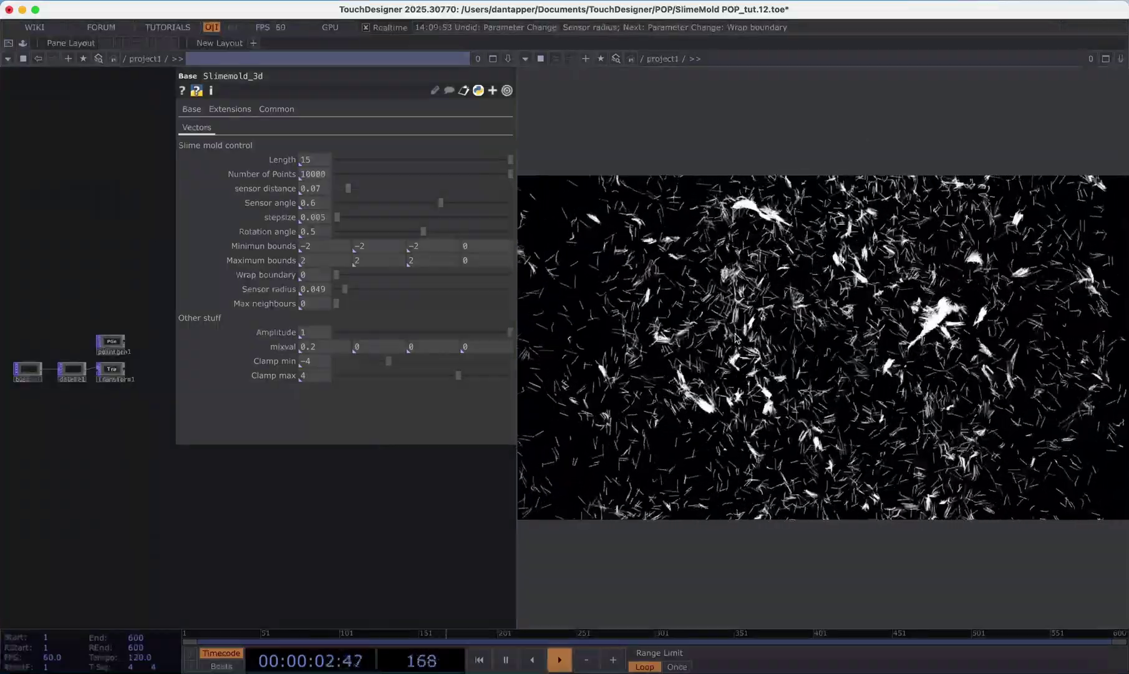
Undo the last clamp min and clamp max changes and lower the amplitude of Slimemold_3d.
{"action": "key", "text": "super+z"}
{"action": "key", "text": "super+z"}
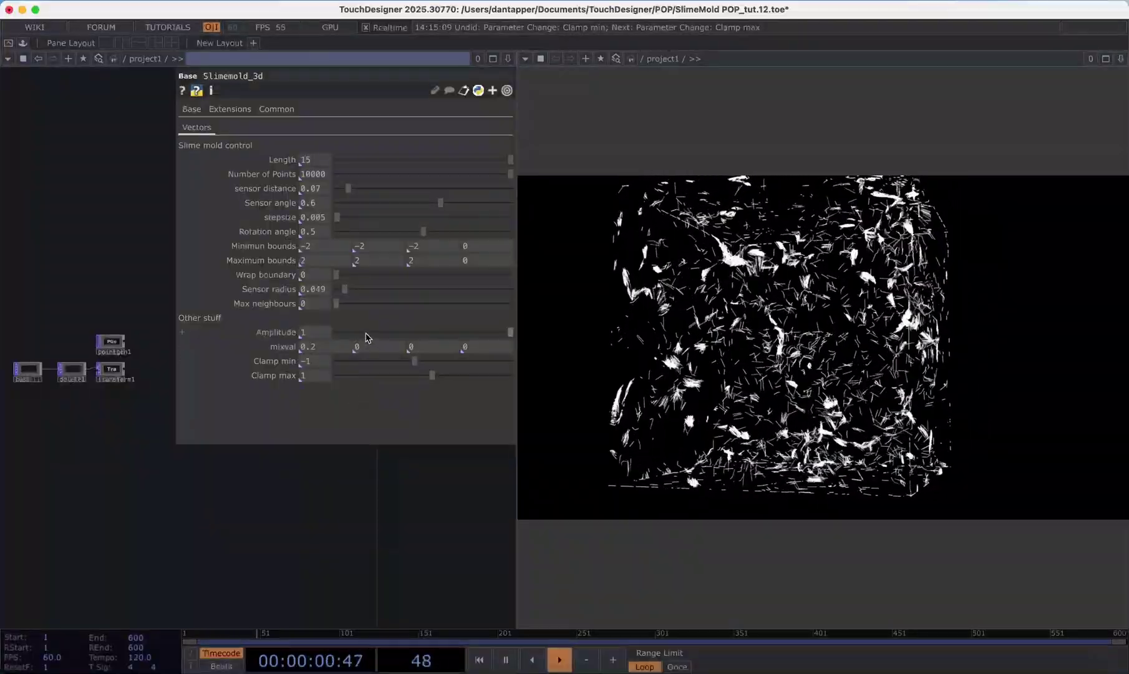
{"action": "left_click", "coordinate": [367, 332]}
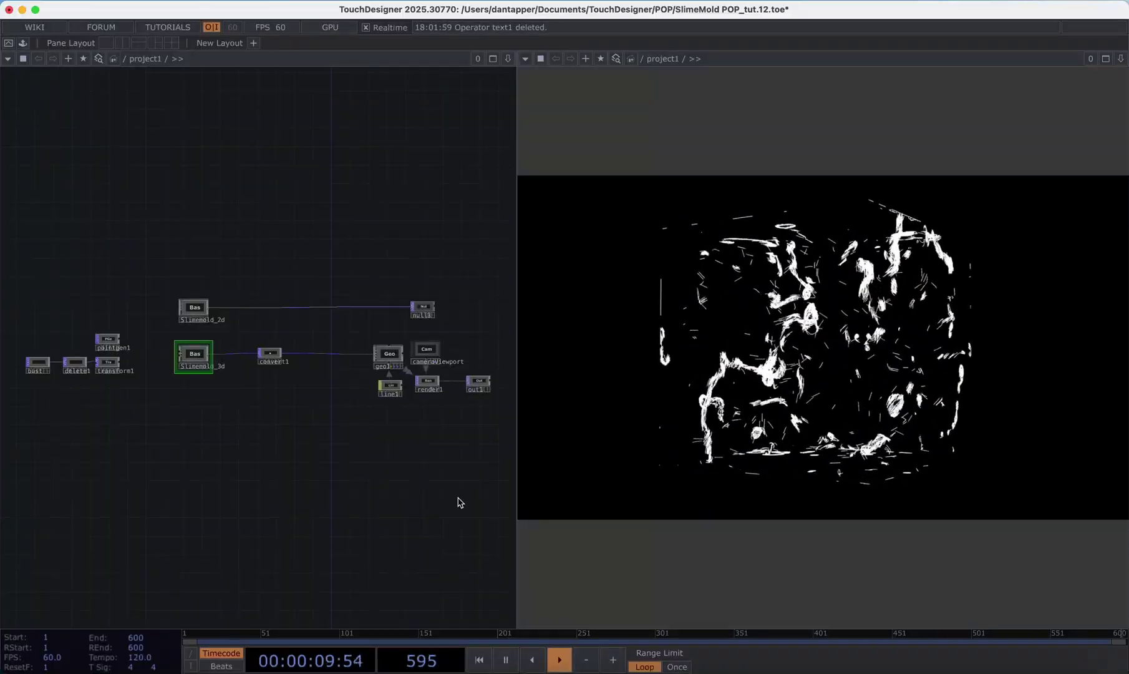
Check the settings of the pointgen1 sphere generator and connect its output to the first input of Slimemold_3d.
{"action": "scroll", "coordinate": [160, 391], "scroll_direction": "up", "scroll_amount": 3}
{"action": "scroll", "coordinate": [164, 390], "scroll_direction": "up", "scroll_amount": 1}
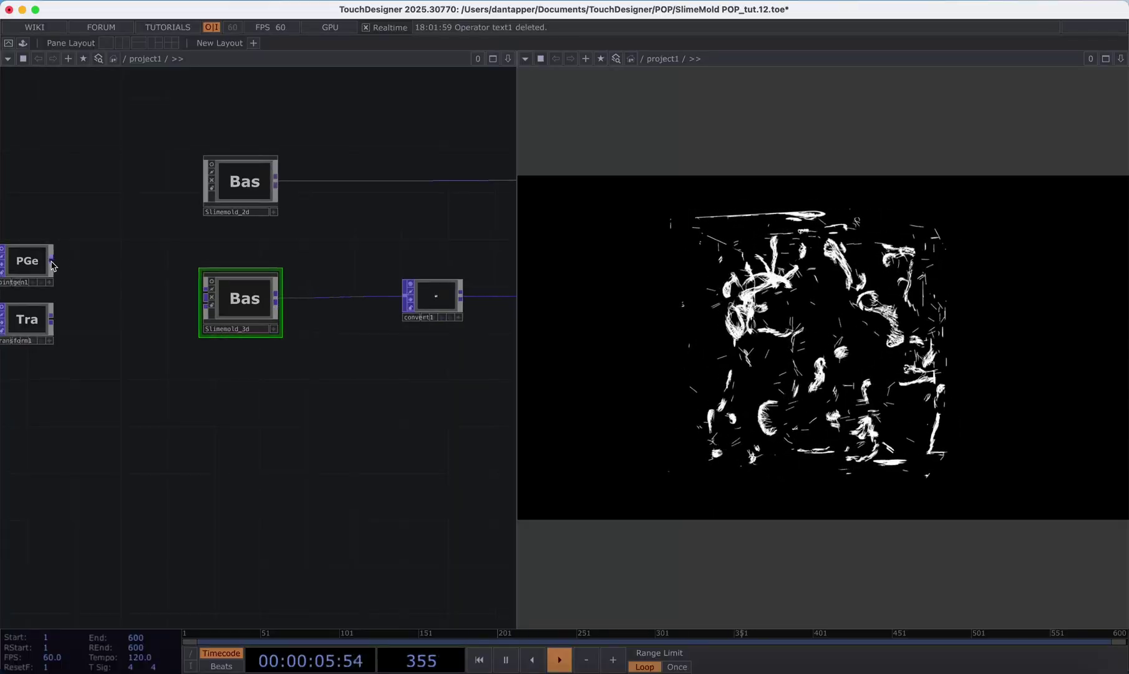
{"action": "left_click_drag", "start_coordinate": [52, 261], "coordinate": [204, 288]}
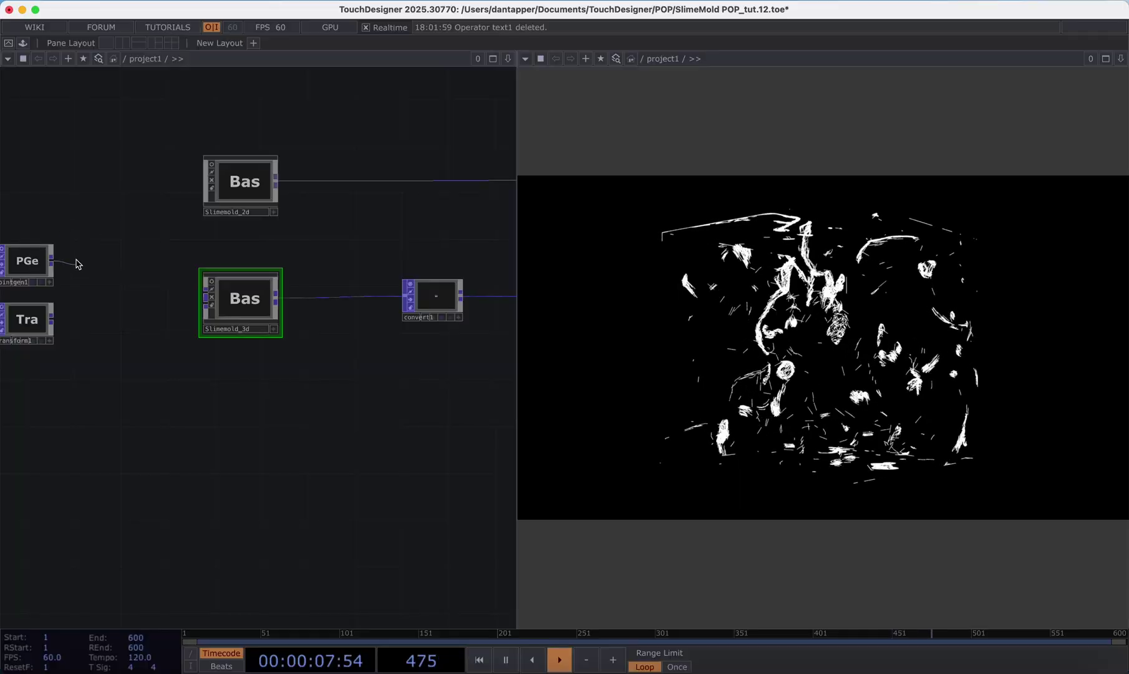
{"action": "left_click_drag", "start_coordinate": [61, 257], "coordinate": [205, 291]}
{"action": "left_click", "coordinate": [27, 267]}
{"action": "key", "text": "p"}
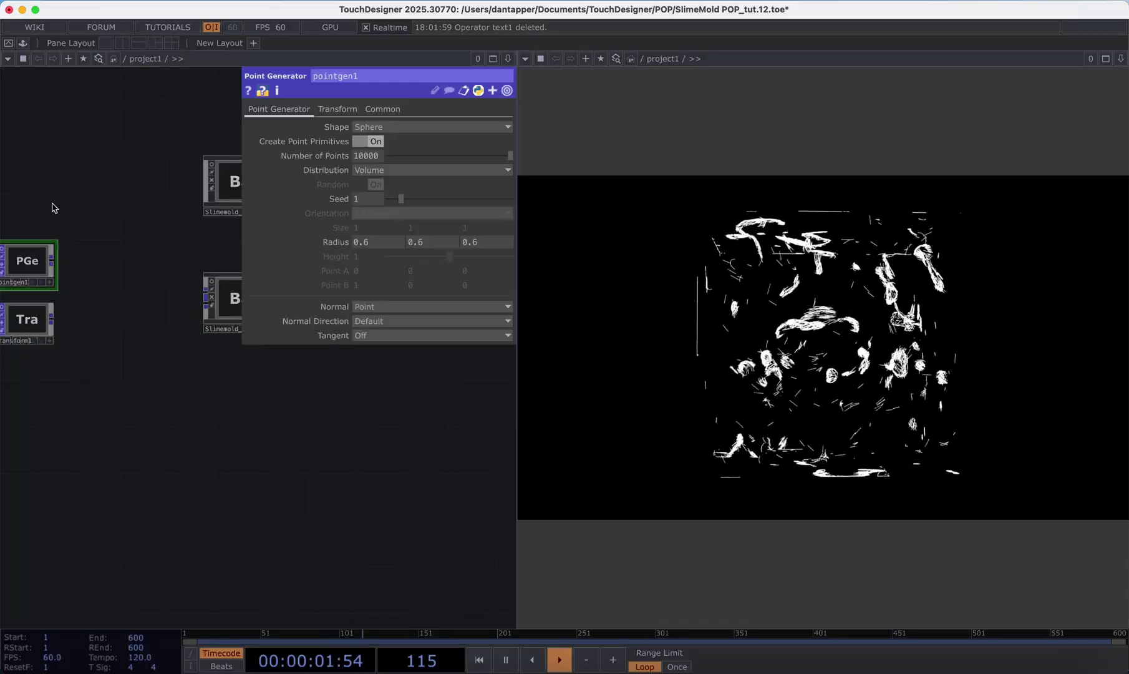
{"action": "left_click_drag", "start_coordinate": [51, 206], "coordinate": [113, 214]}
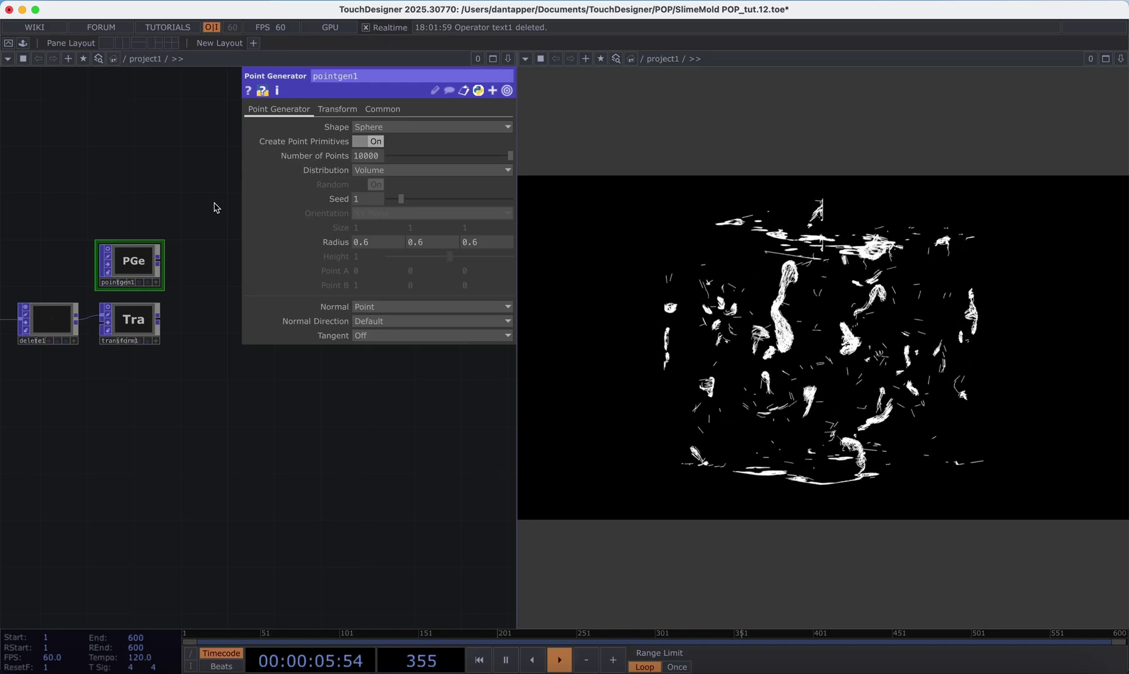
{"action": "key", "text": "p"}
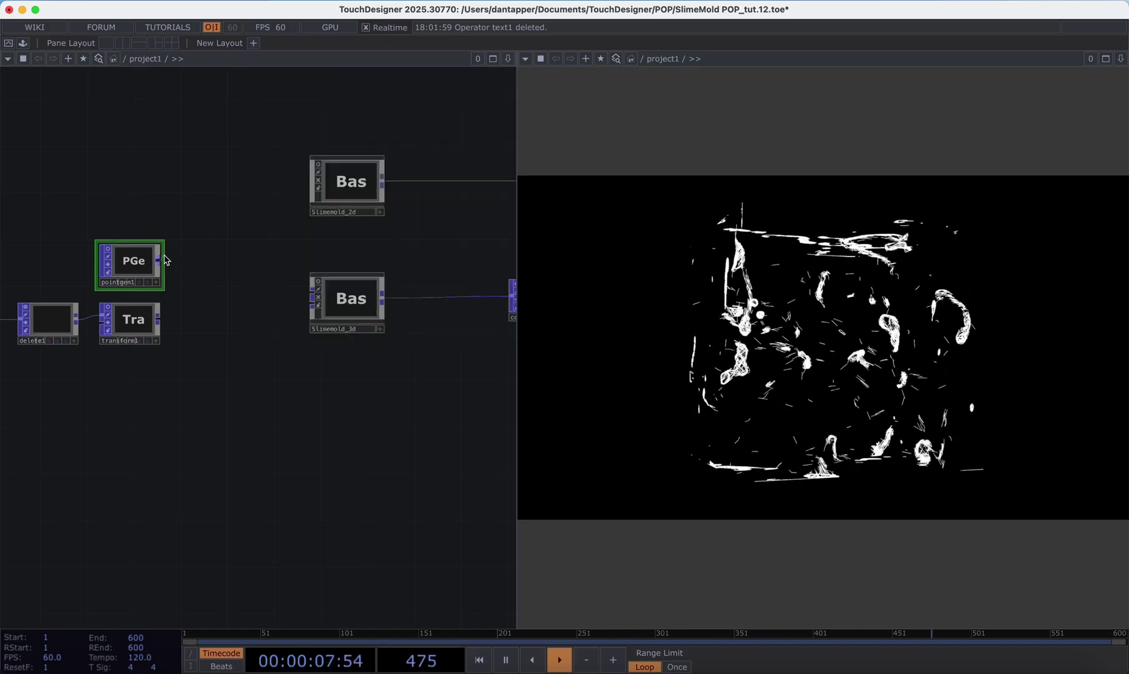
{"action": "left_click_drag", "start_coordinate": [167, 260], "coordinate": [312, 293]}
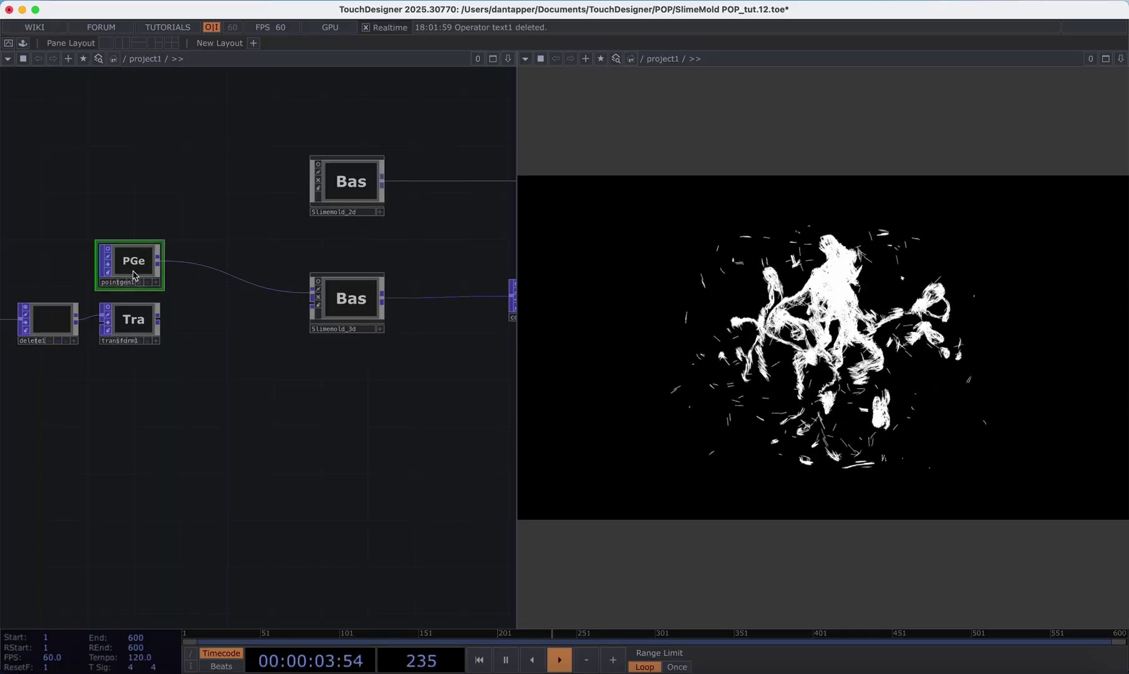
Set pointgen1's number of points to 20000.
{"action": "key", "text": "p"}
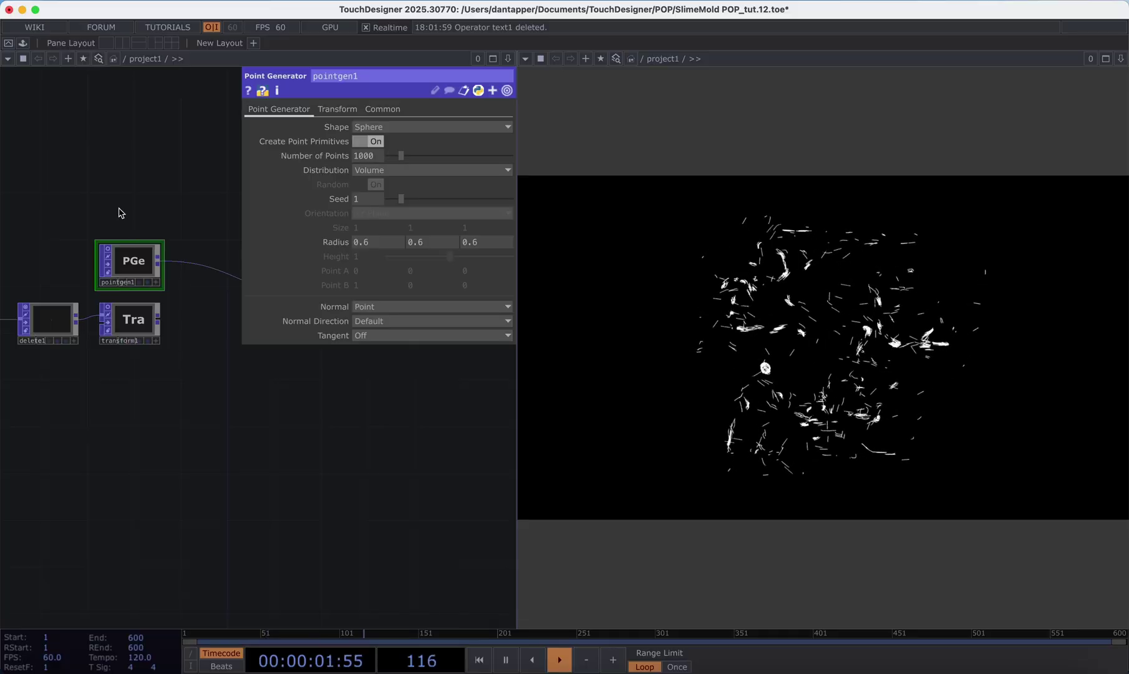
{"action": "left_click", "coordinate": [360, 157]}
{"action": "type", "text": "20000"}
{"action": "key", "text": "Return"}
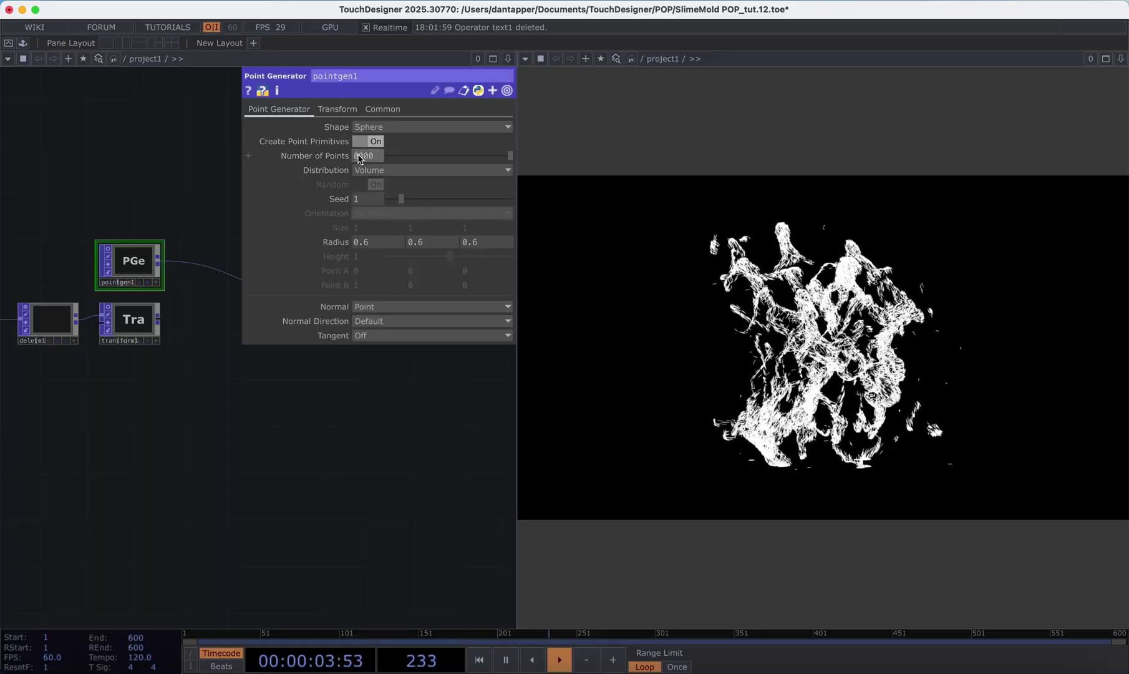
{"action": "key", "text": "p"}
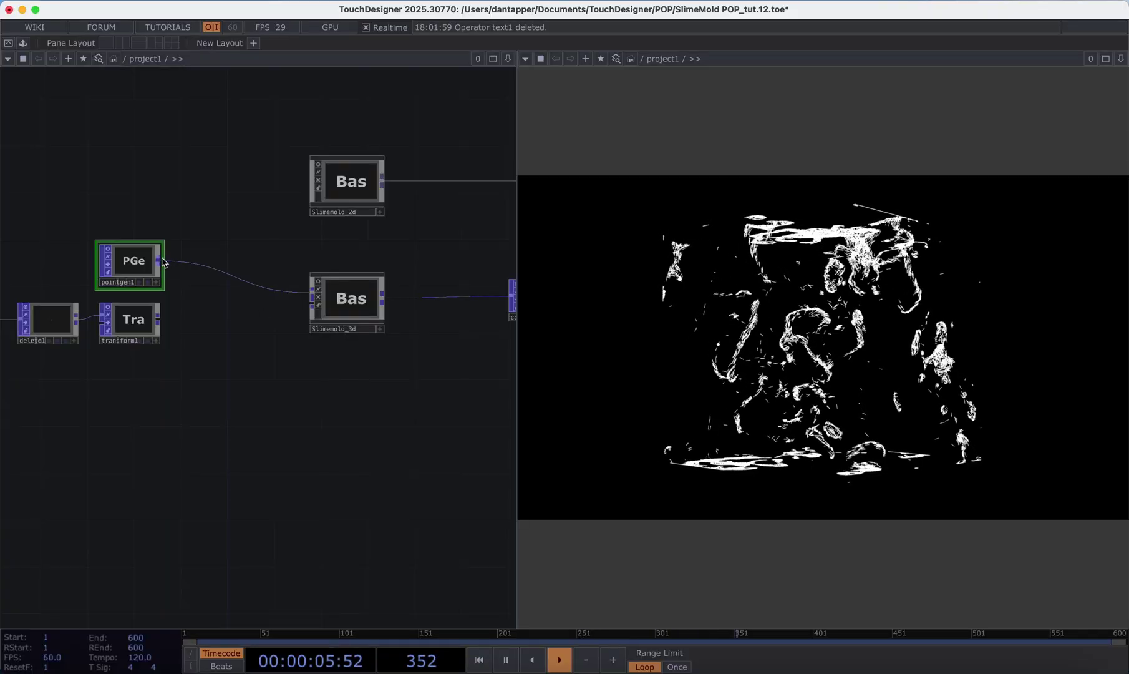
Connect pointgen1 to Slimemold_3d's second input as well, and try an amplitude of 1 before reducing it to 0.09.
{"action": "left_click_drag", "start_coordinate": [164, 263], "coordinate": [311, 309]}
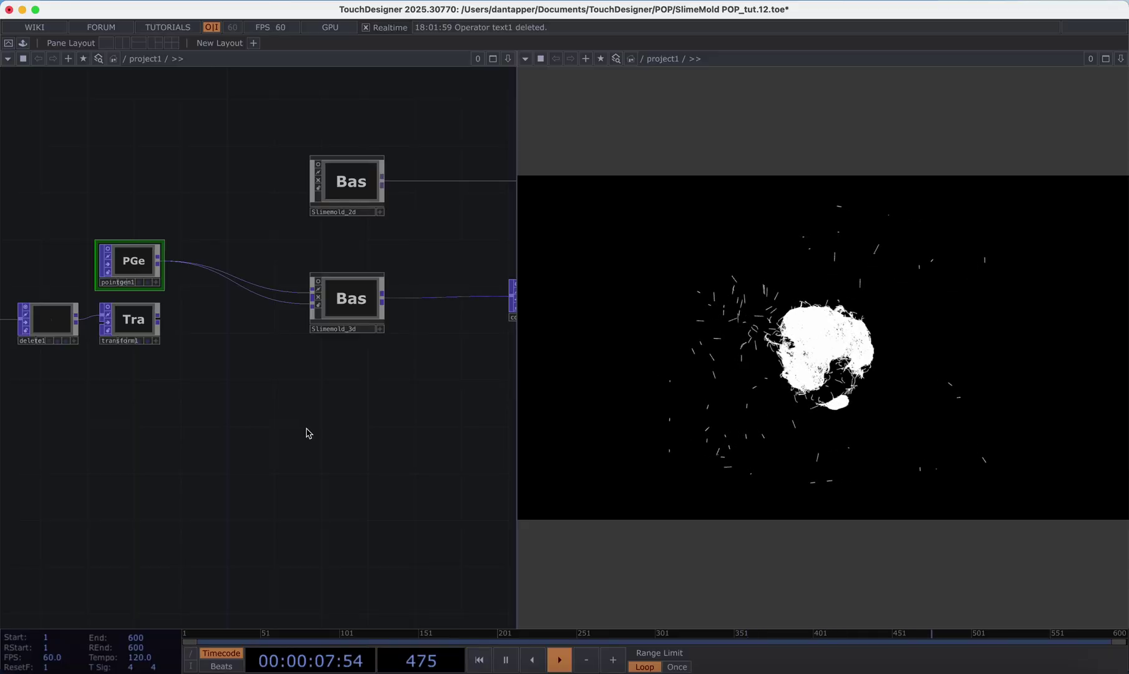
{"action": "left_click", "coordinate": [344, 300]}
{"action": "key", "text": "p"}
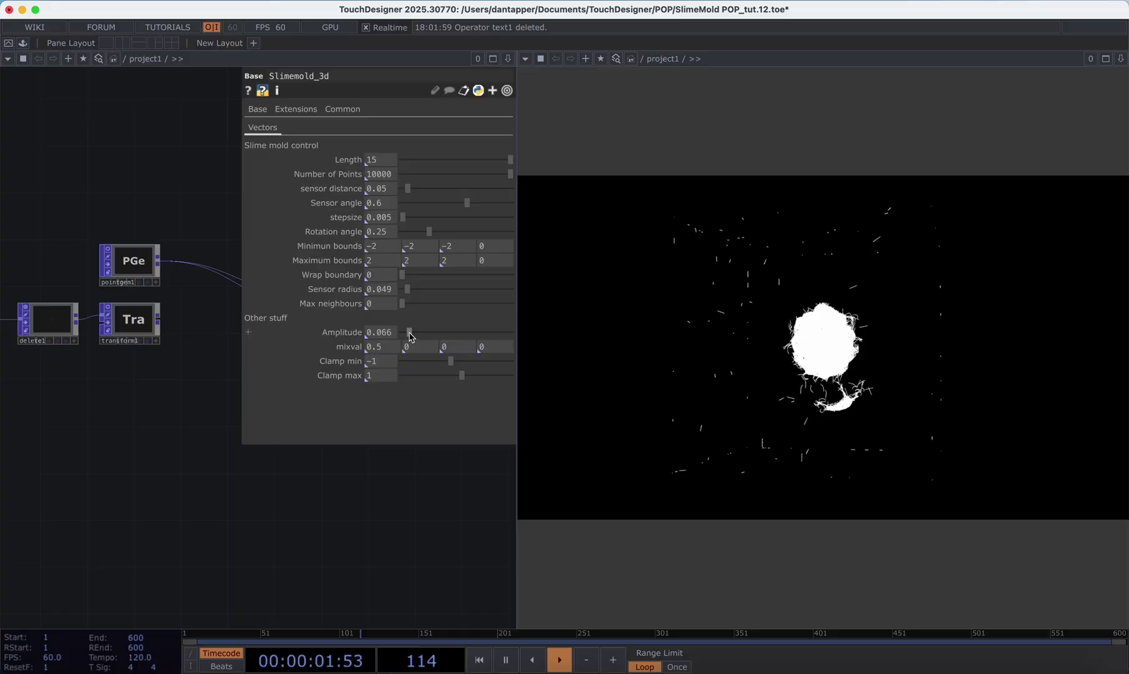
{"action": "left_click_drag", "start_coordinate": [409, 337], "coordinate": [548, 346]}
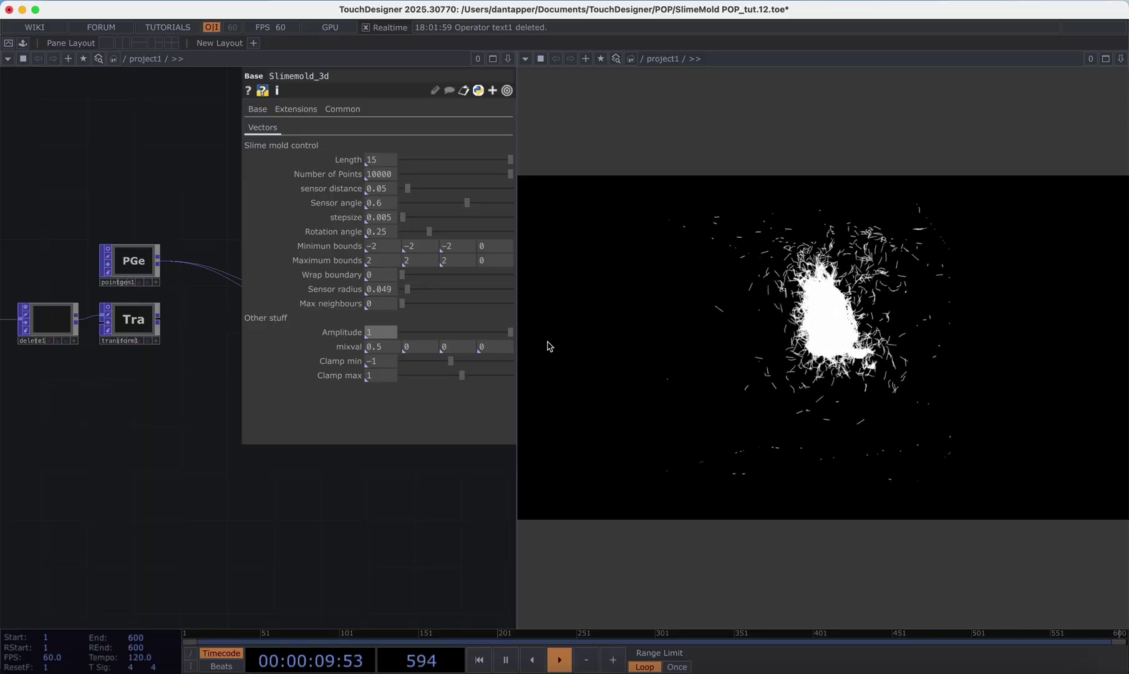
{"action": "left_click_drag", "start_coordinate": [549, 346], "coordinate": [412, 335]}
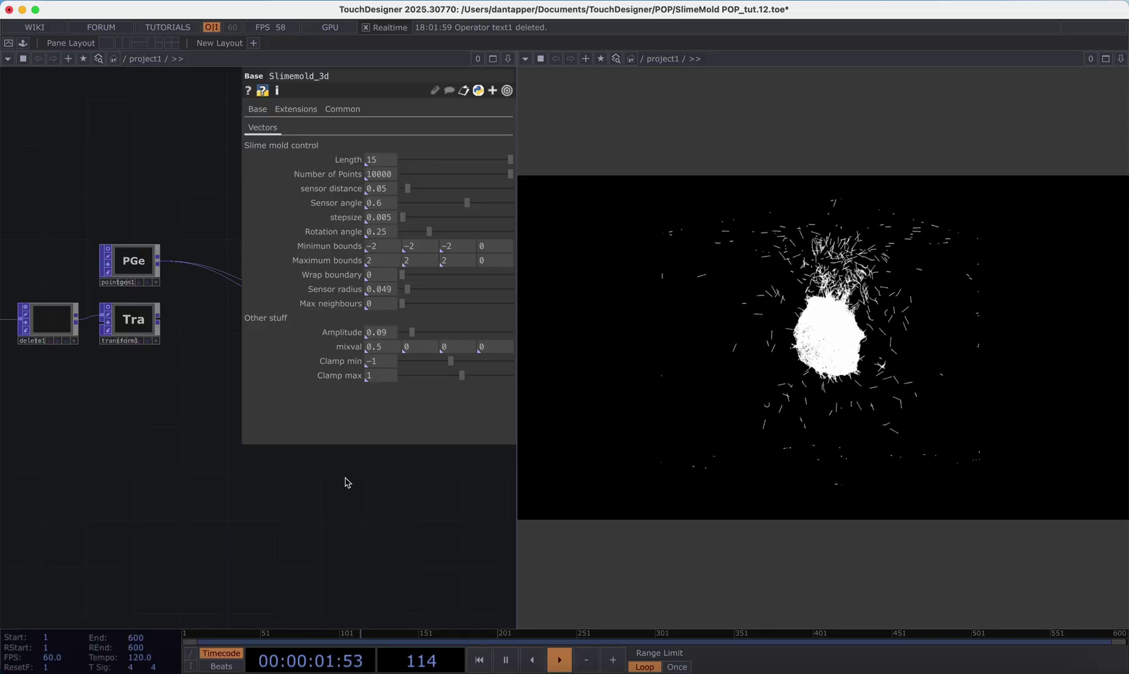
{"action": "key", "text": "p"}
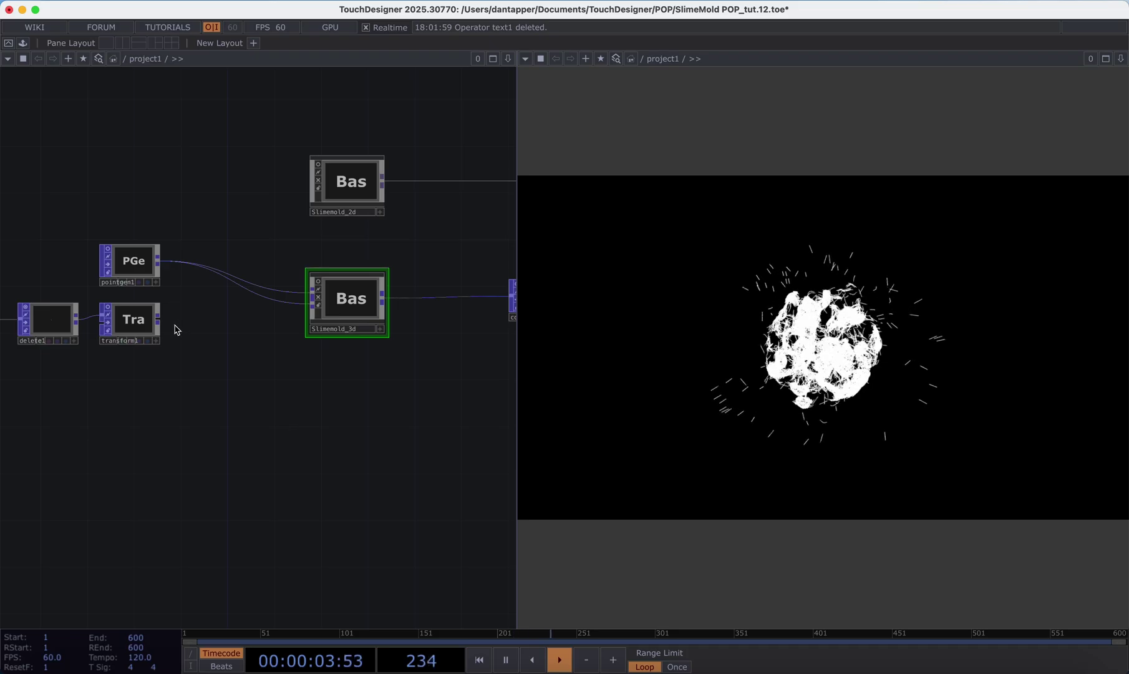
Connect transform1's output to the second input of Slimemold_3d in place of pointgen1.
{"action": "scroll", "coordinate": [187, 333], "scroll_direction": "left", "scroll_amount": 3}
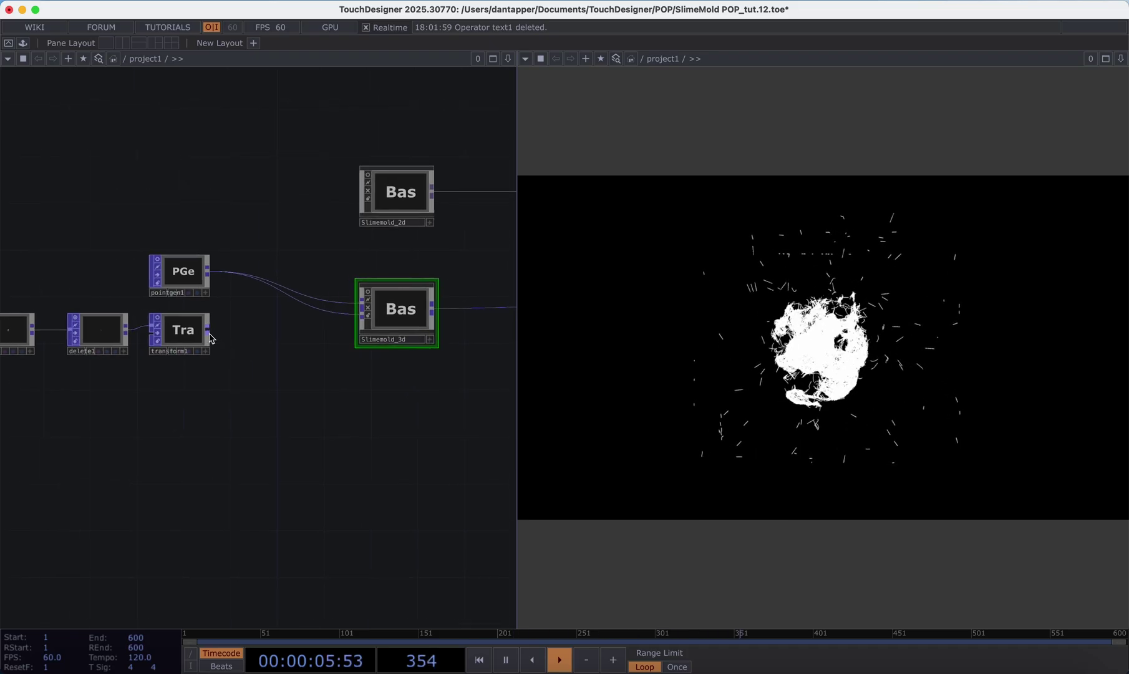
{"action": "left_click_drag", "start_coordinate": [210, 337], "coordinate": [300, 307]}
Examine the bust model that feeds the delete1 and transform1 chain up close.
{"action": "left_click_drag", "start_coordinate": [270, 396], "coordinate": [325, 418]}
{"action": "scroll", "coordinate": [66, 342], "scroll_direction": "up", "scroll_amount": 3}
{"action": "scroll", "coordinate": [66, 341], "scroll_direction": "up", "scroll_amount": 5}
{"action": "scroll", "coordinate": [192, 473], "scroll_direction": "down", "scroll_amount": 5}
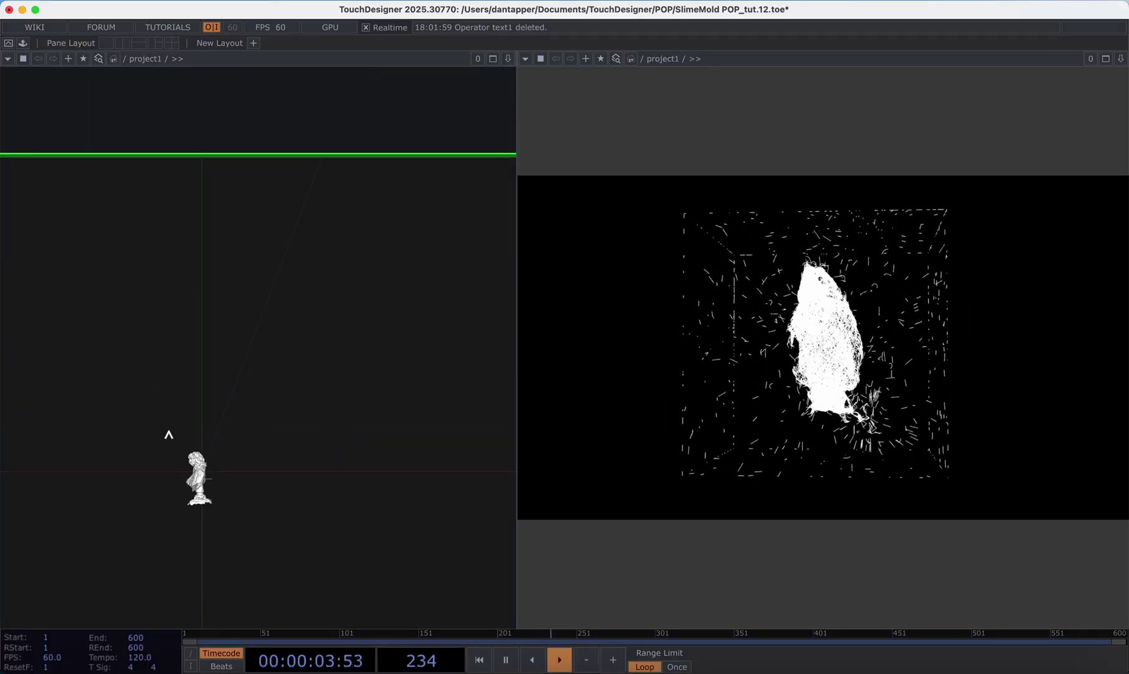
{"action": "left_click_drag", "start_coordinate": [176, 449], "coordinate": [207, 493]}
{"action": "scroll", "coordinate": [207, 493], "scroll_direction": "up", "scroll_amount": 5}
{"action": "scroll", "coordinate": [207, 492], "scroll_direction": "down", "scroll_amount": 5}
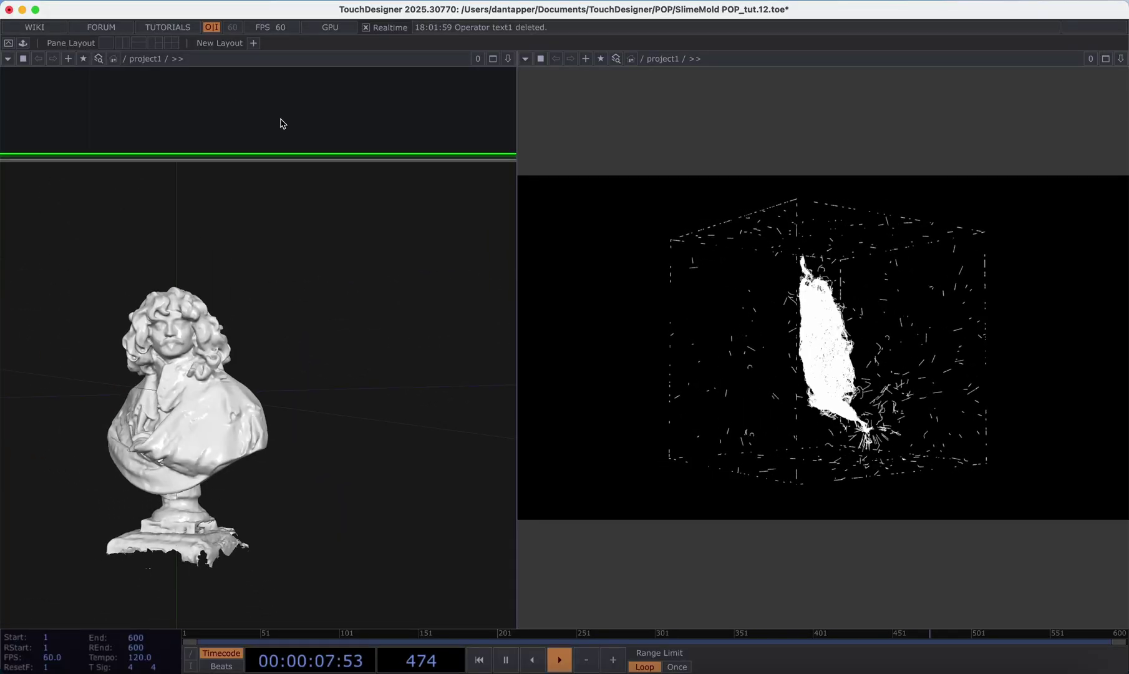
Review the thinning parameters of the delete1 operator that reduces the bust's points.
{"action": "key", "text": "p"}
{"action": "scroll", "coordinate": [204, 117], "scroll_direction": "down", "scroll_amount": 5}
{"action": "scroll", "coordinate": [352, 315], "scroll_direction": "right", "scroll_amount": 5}
{"action": "left_click", "coordinate": [267, 262]}
{"action": "key", "text": "p"}
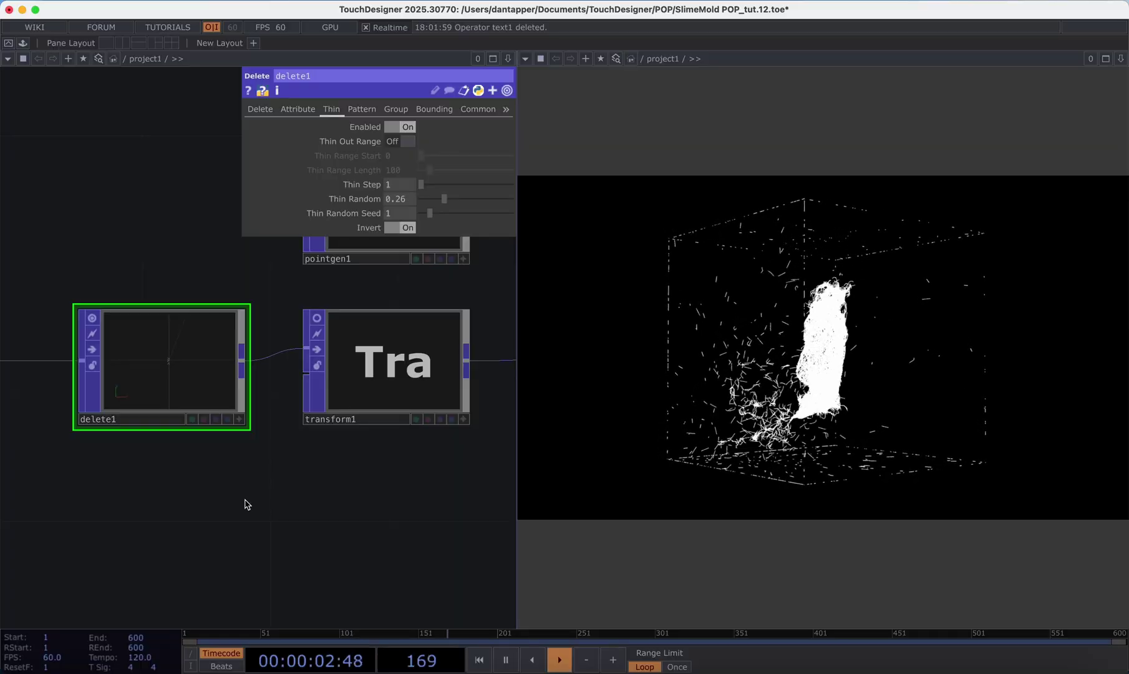
Rewire Slimemold_3d so transform1 feeds its first input and pointgen1 feeds its second input.
{"action": "scroll", "coordinate": [206, 508], "scroll_direction": "down", "scroll_amount": 3}
{"action": "scroll", "coordinate": [243, 462], "scroll_direction": "right", "scroll_amount": 5}
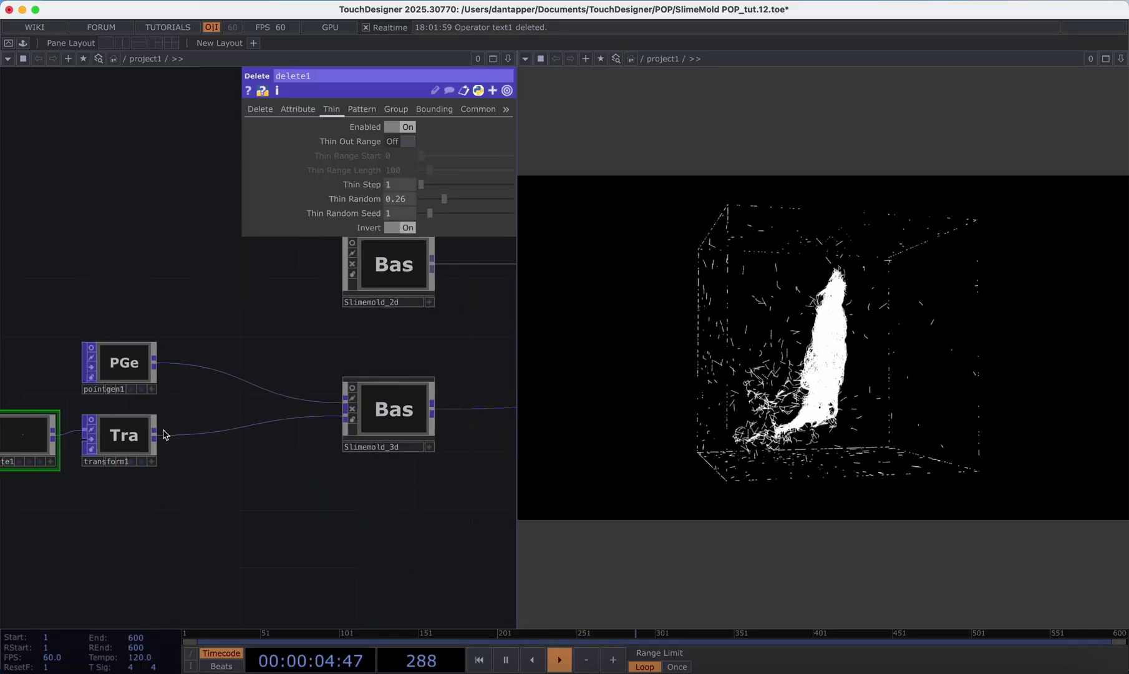
{"action": "left_click_drag", "start_coordinate": [158, 435], "coordinate": [207, 374]}
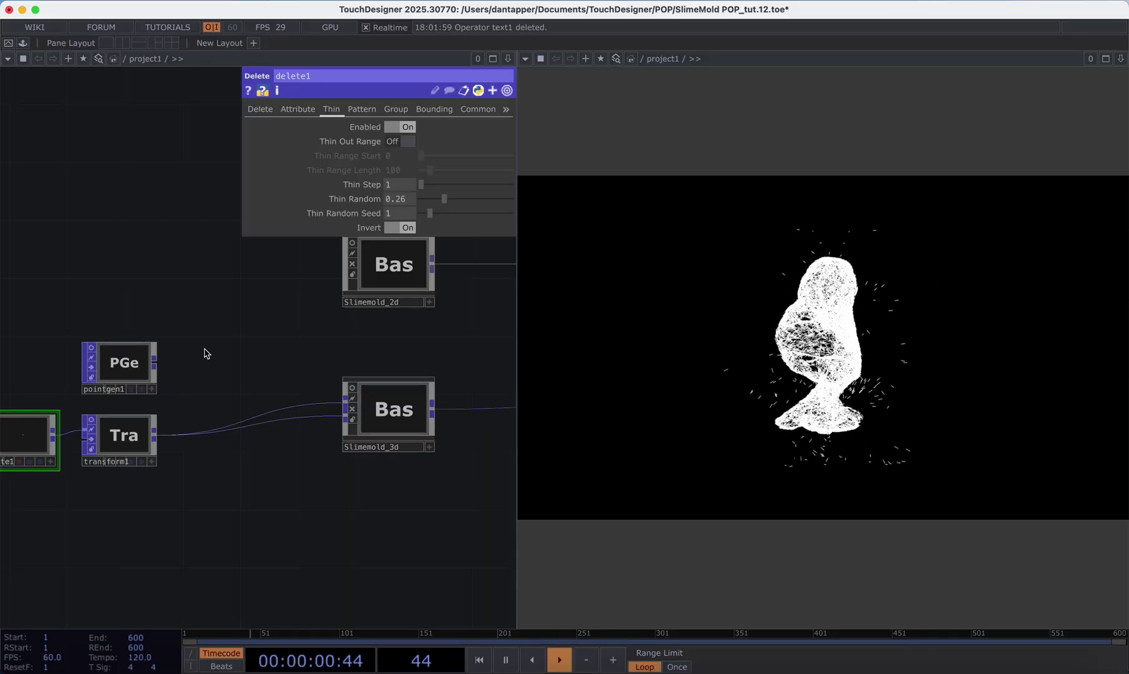
{"action": "left_click_drag", "start_coordinate": [155, 362], "coordinate": [345, 413]}
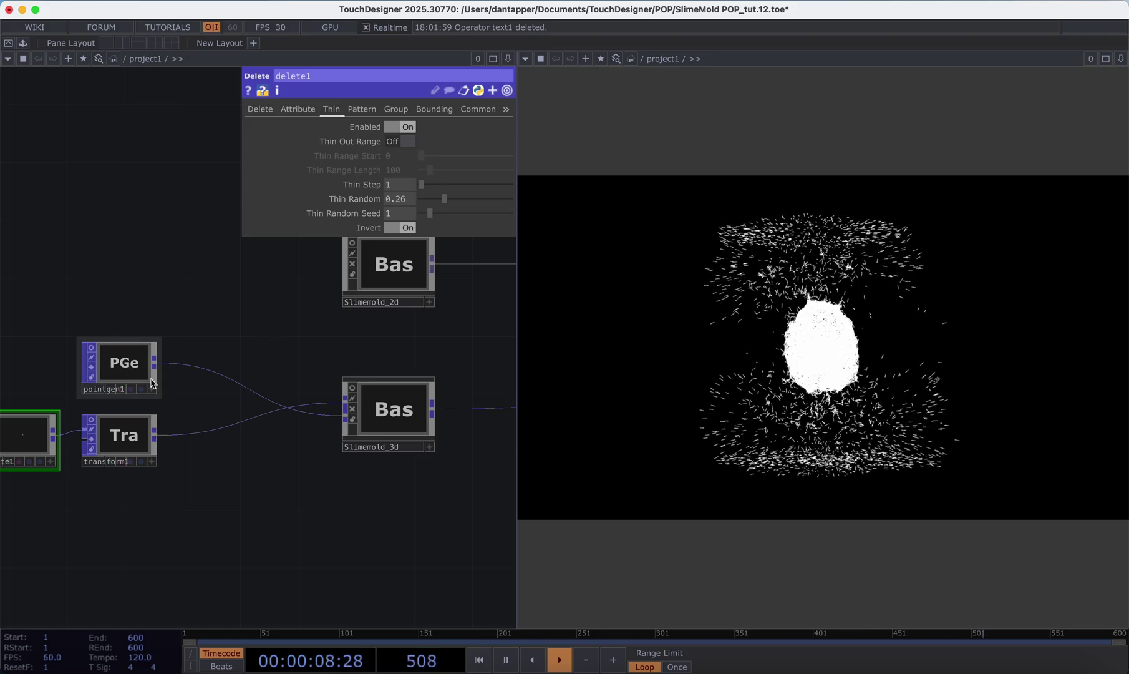
Set Slimemold_3d's sensor distance to 0.08 and its sensor angle to 0.2.
{"action": "left_click", "coordinate": [359, 409]}
{"action": "left_click", "coordinate": [384, 418]}
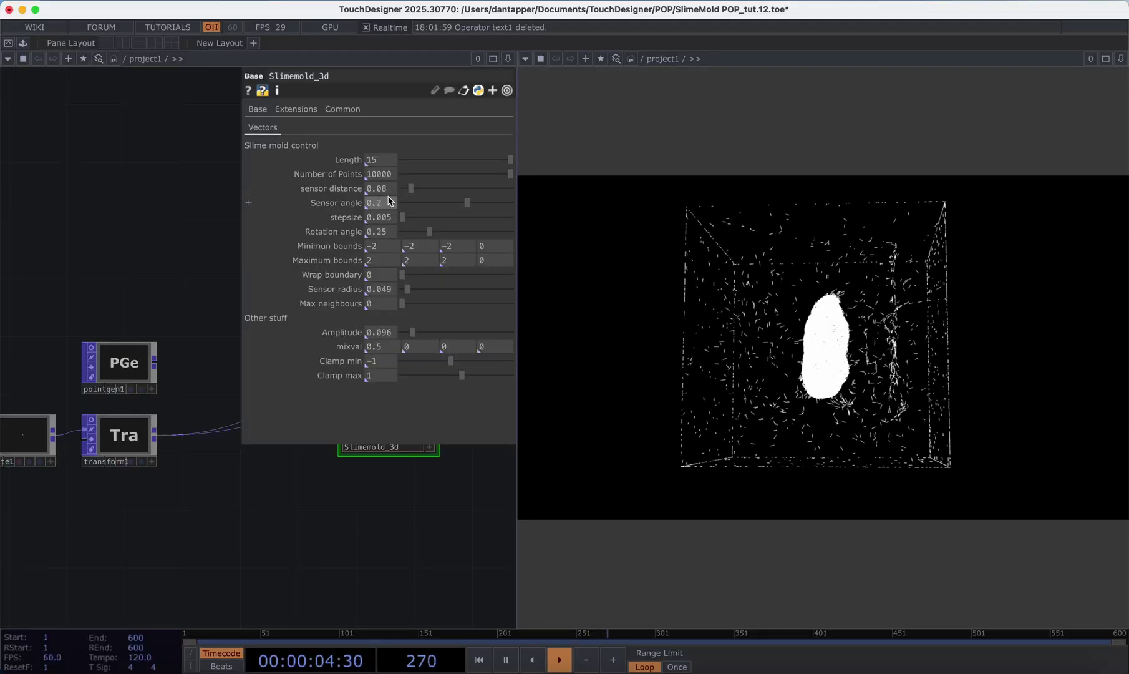
{"action": "left_click_drag", "start_coordinate": [366, 203], "coordinate": [180, 187]}
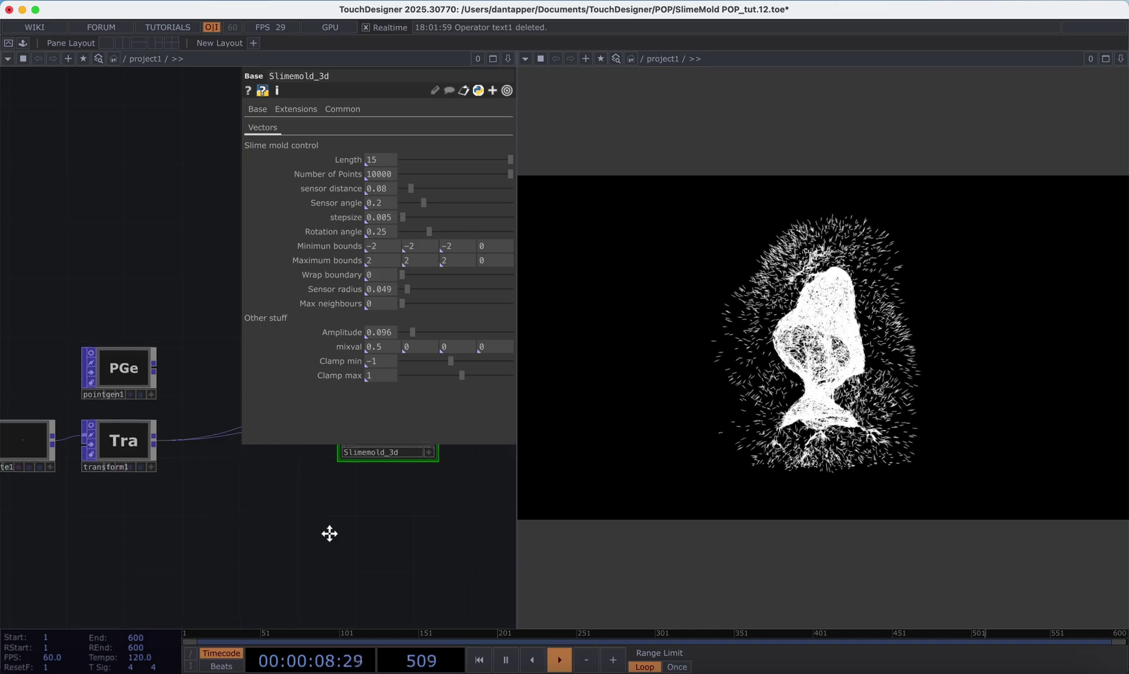
{"action": "scroll", "coordinate": [374, 436], "scroll_direction": "up", "scroll_amount": 3}
{"action": "left_click_drag", "start_coordinate": [206, 371], "coordinate": [183, 341]}
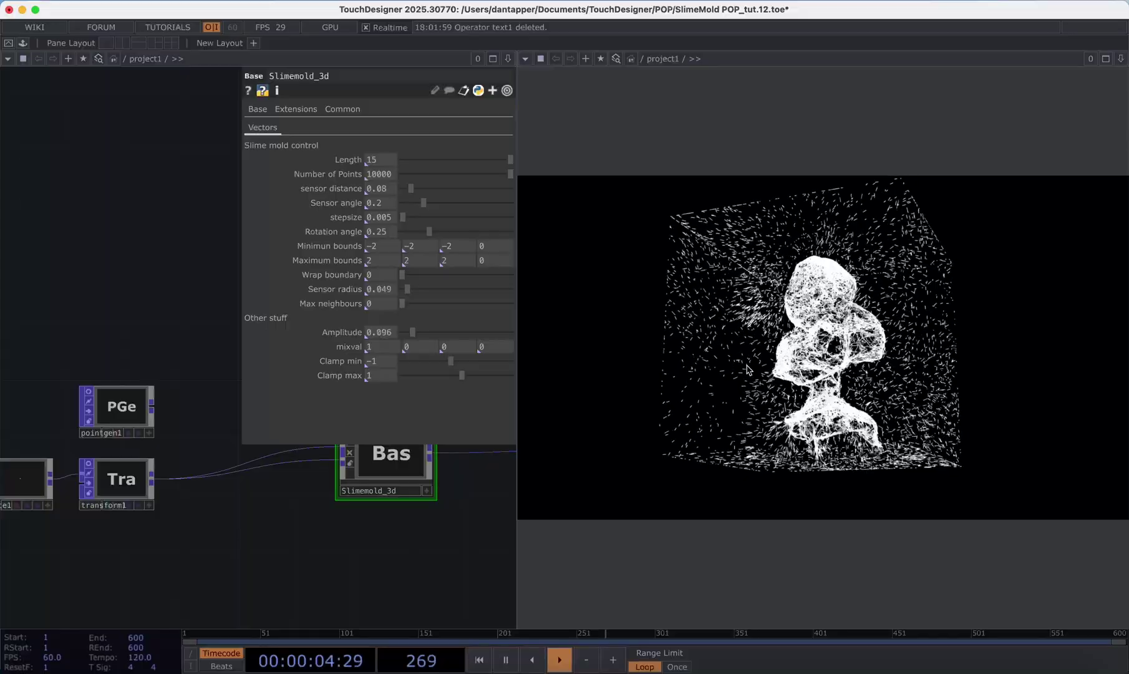
Switch to the window with the SlimeMold POP._quantize_color.1.toe project to view its coloured slime mold render.
{"action": "scroll", "coordinate": [971, 325], "scroll_direction": "up", "scroll_amount": 10}
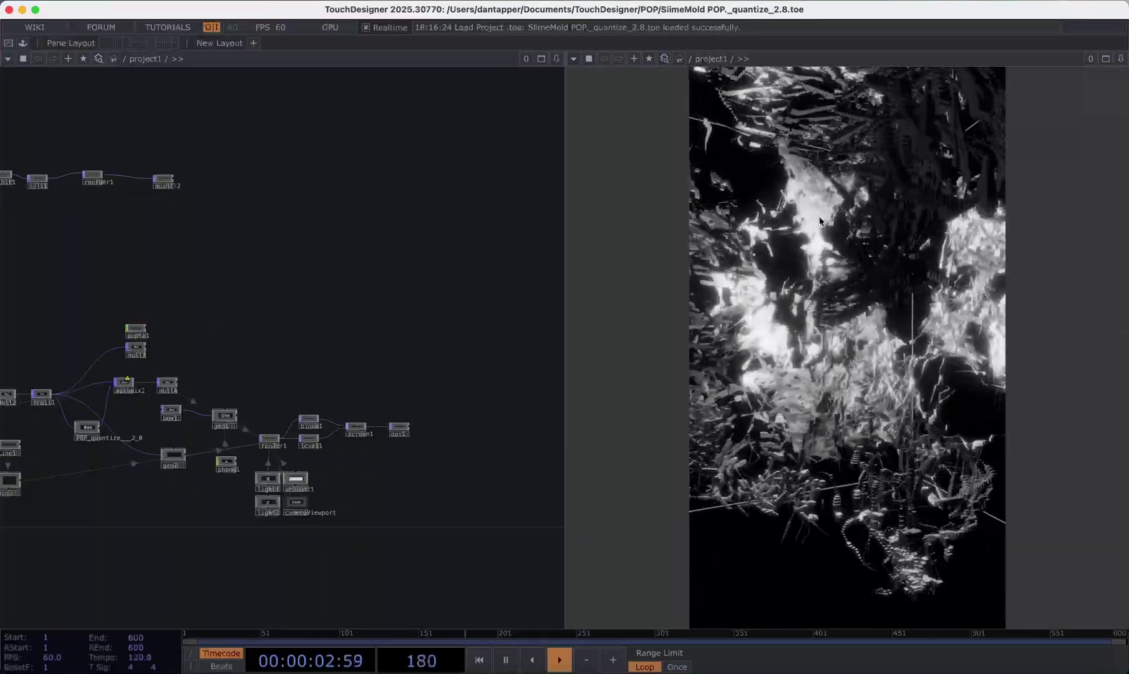
{"action": "key", "text": "ctrl+Up"}
{"action": "left_click", "coordinate": [703, 180]}
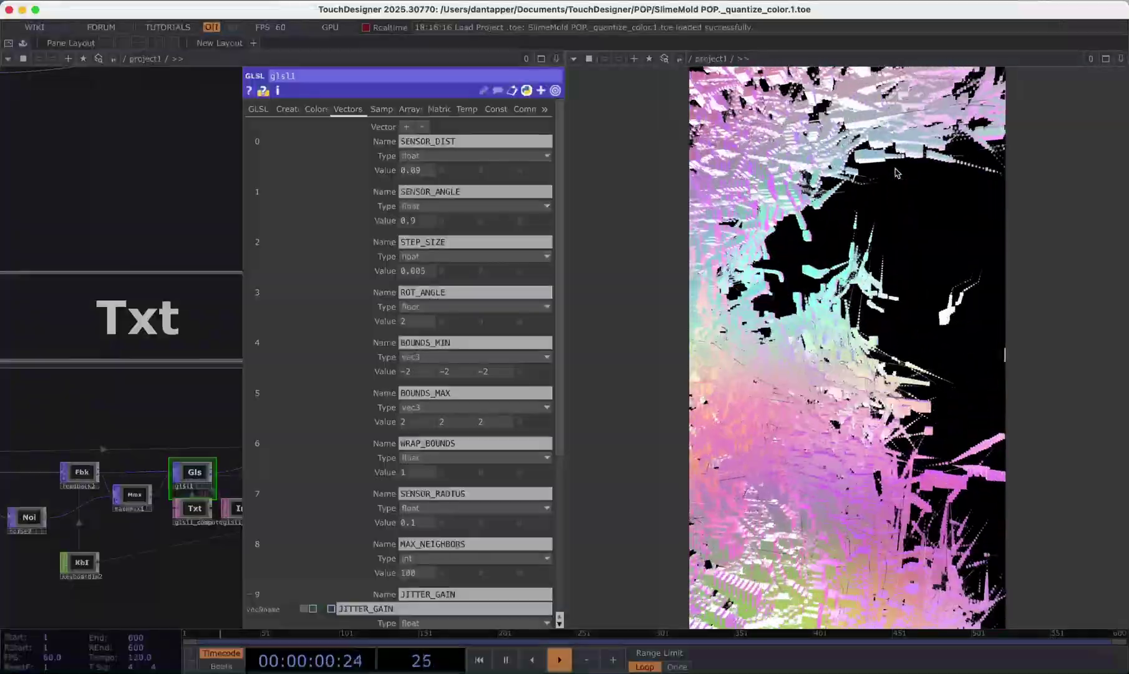
Switch to the ChatGPT conversation in the browser and review the slime mold GLSL shader code, wiring instructions and compile-error fixes.
{"action": "key", "text": "super+Tab"}
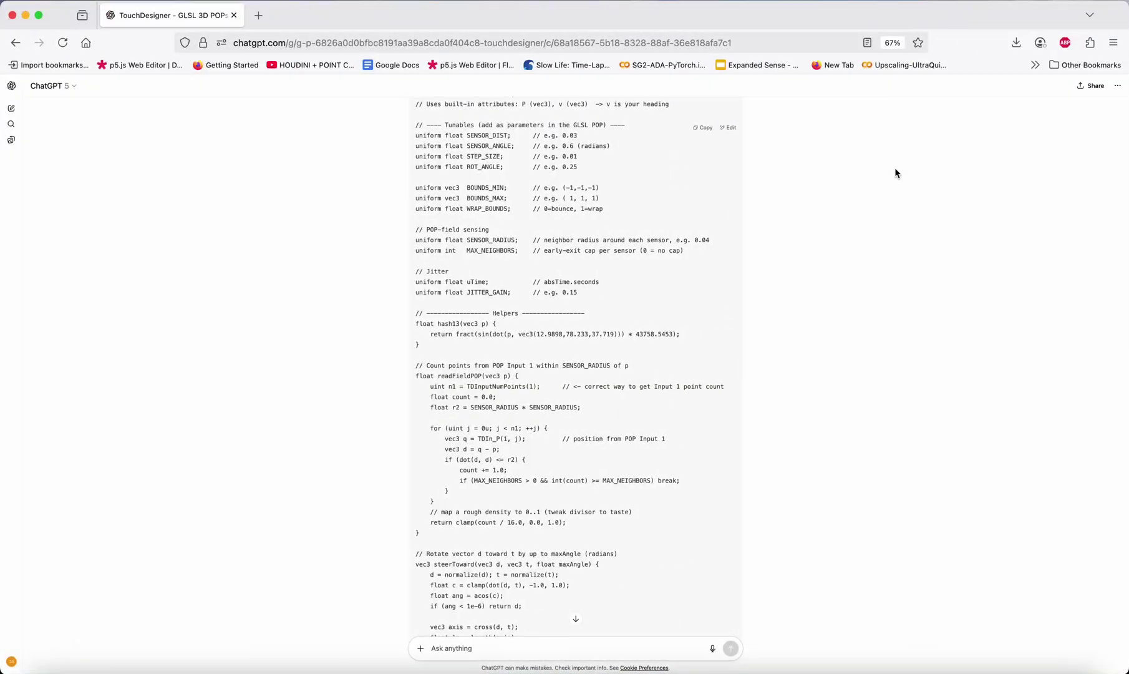
{"action": "scroll", "coordinate": [894, 173], "scroll_direction": "up", "scroll_amount": 20}
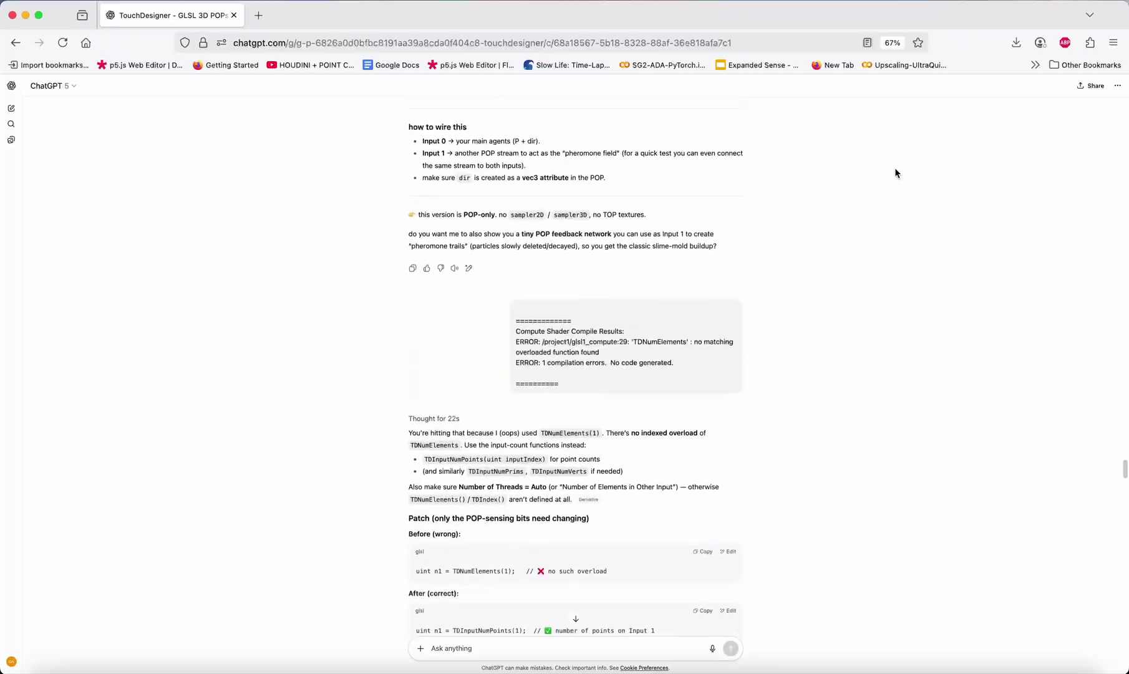
{"action": "scroll", "coordinate": [894, 173], "scroll_direction": "up", "scroll_amount": 20}
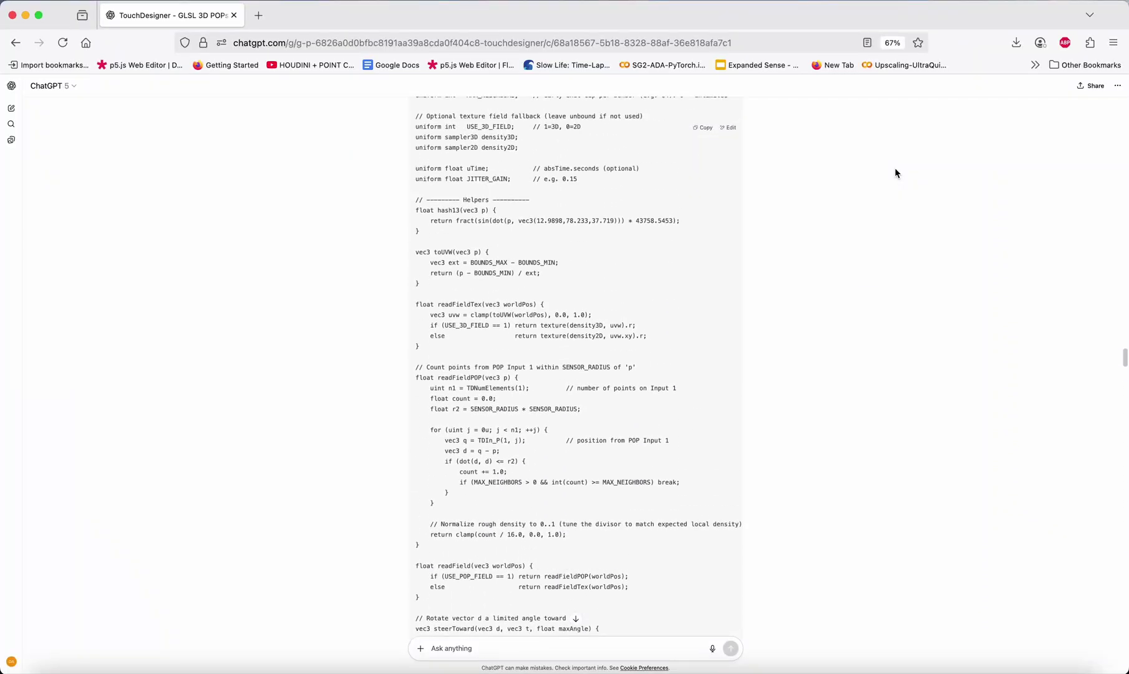
{"action": "scroll", "coordinate": [894, 173], "scroll_direction": "down", "scroll_amount": 20}
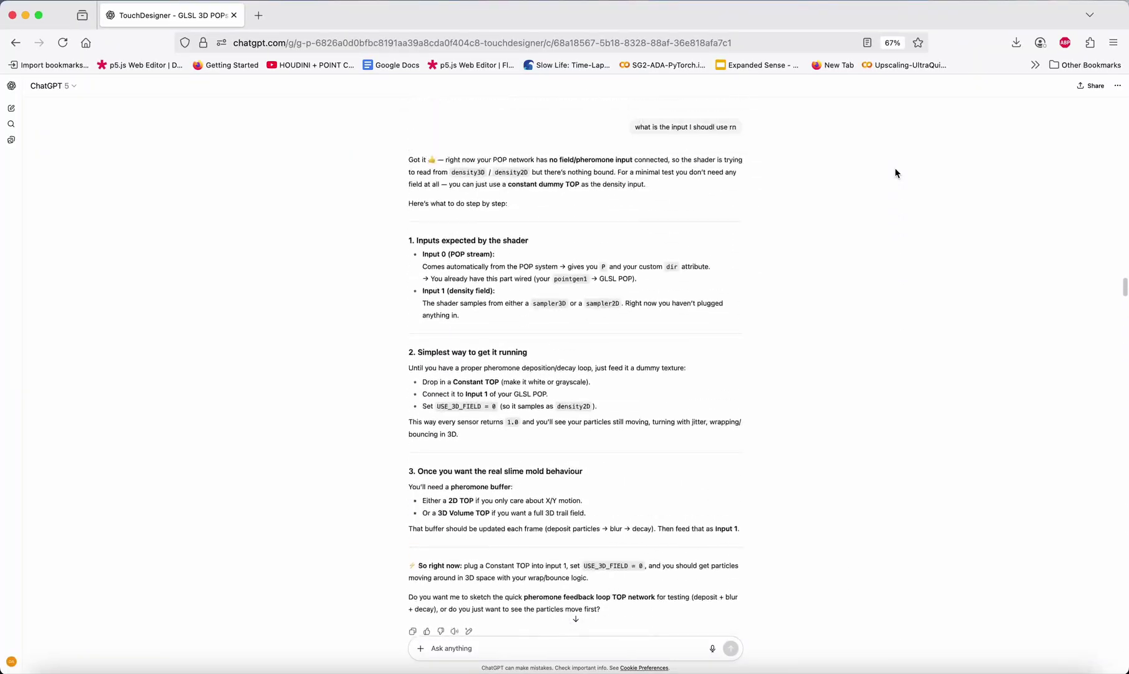
{"action": "scroll", "coordinate": [895, 173], "scroll_direction": "up", "scroll_amount": 20}
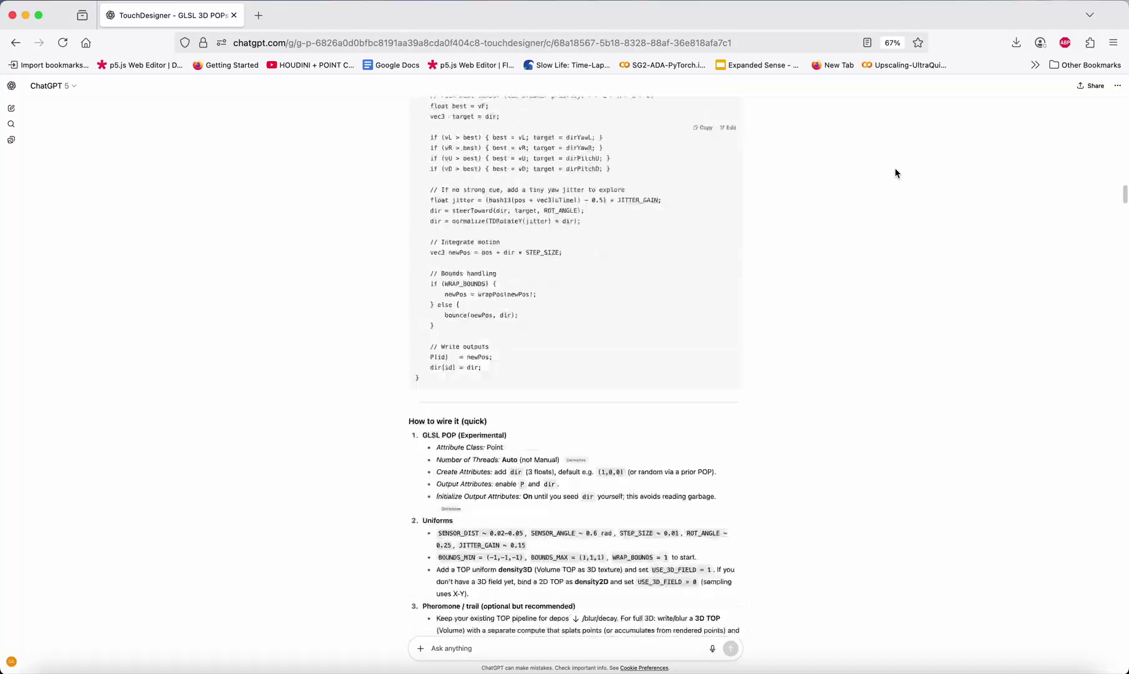
{"action": "scroll", "coordinate": [894, 172], "scroll_direction": "up", "scroll_amount": 10}
{"action": "scroll", "coordinate": [894, 173], "scroll_direction": "down", "scroll_amount": 15}
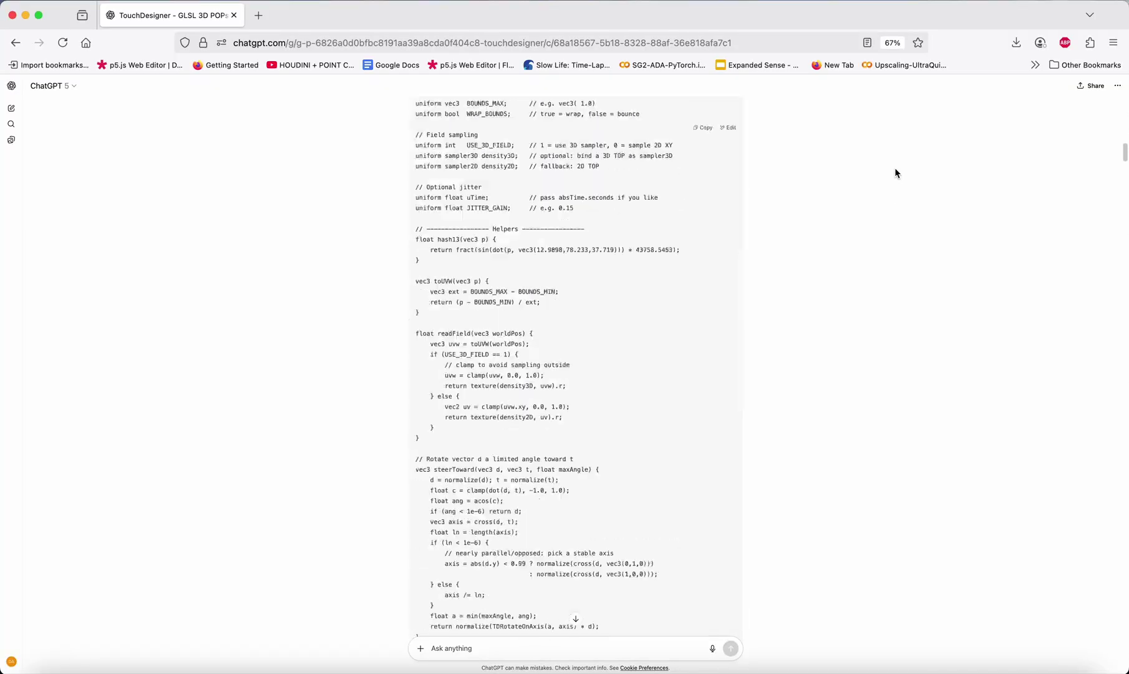
{"action": "scroll", "coordinate": [894, 173], "scroll_direction": "down", "scroll_amount": 20}
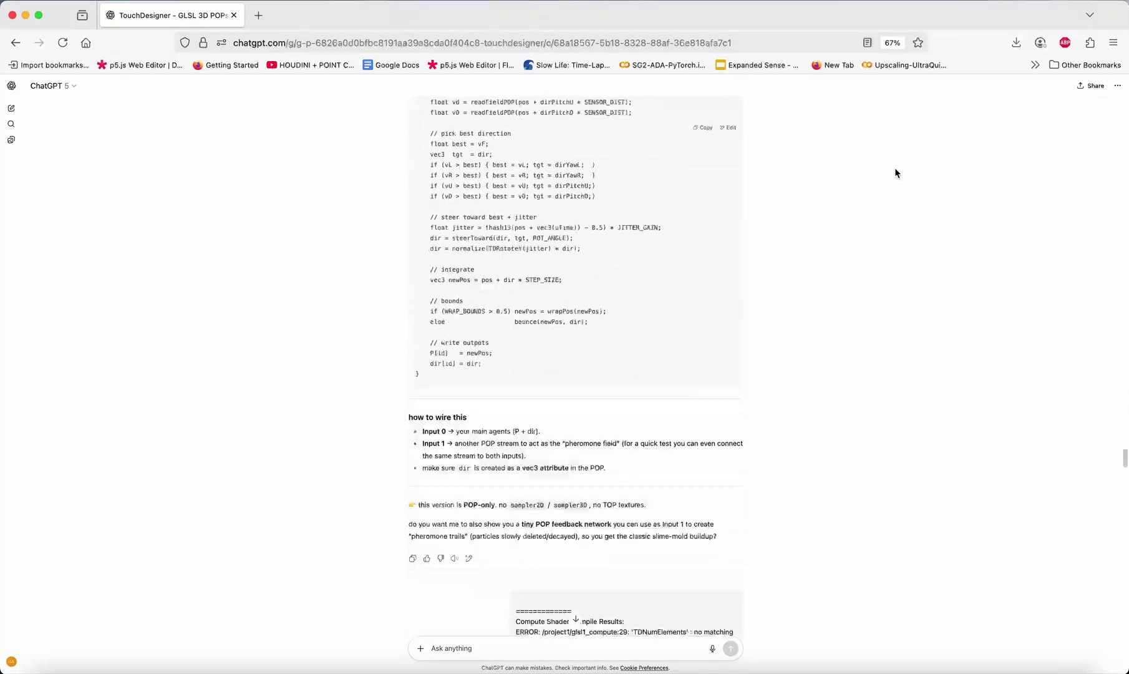
{"action": "scroll", "coordinate": [894, 172], "scroll_direction": "down", "scroll_amount": 20}
{"action": "scroll", "coordinate": [894, 173], "scroll_direction": "up", "scroll_amount": 15}
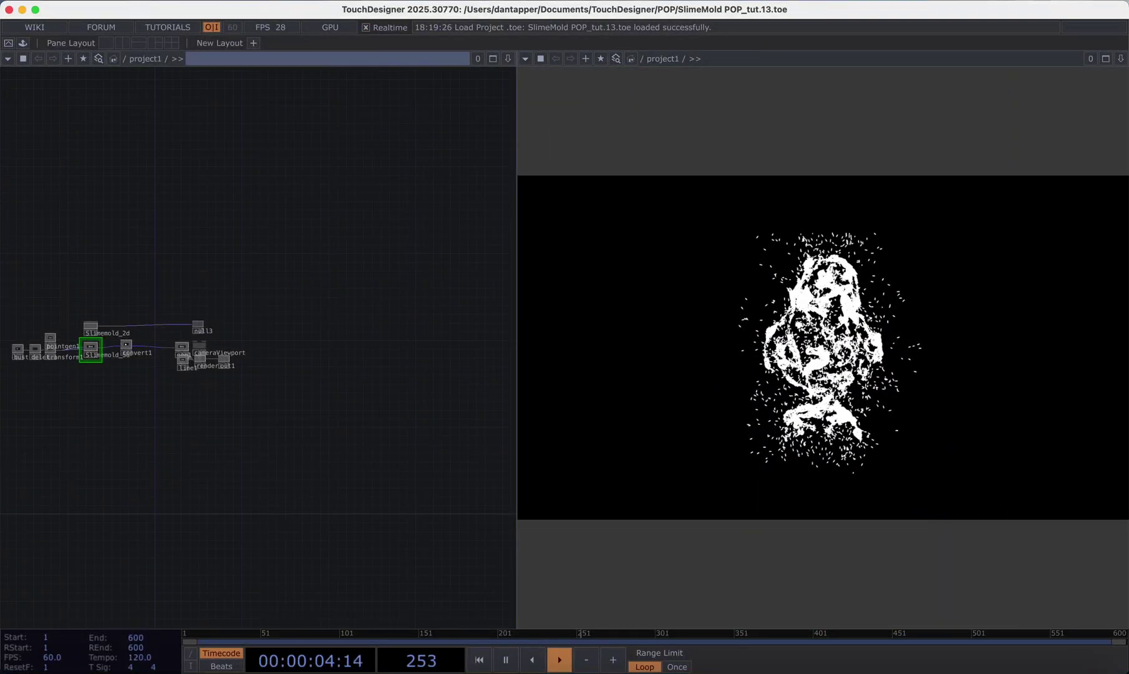
{"action": "key", "text": "h"}
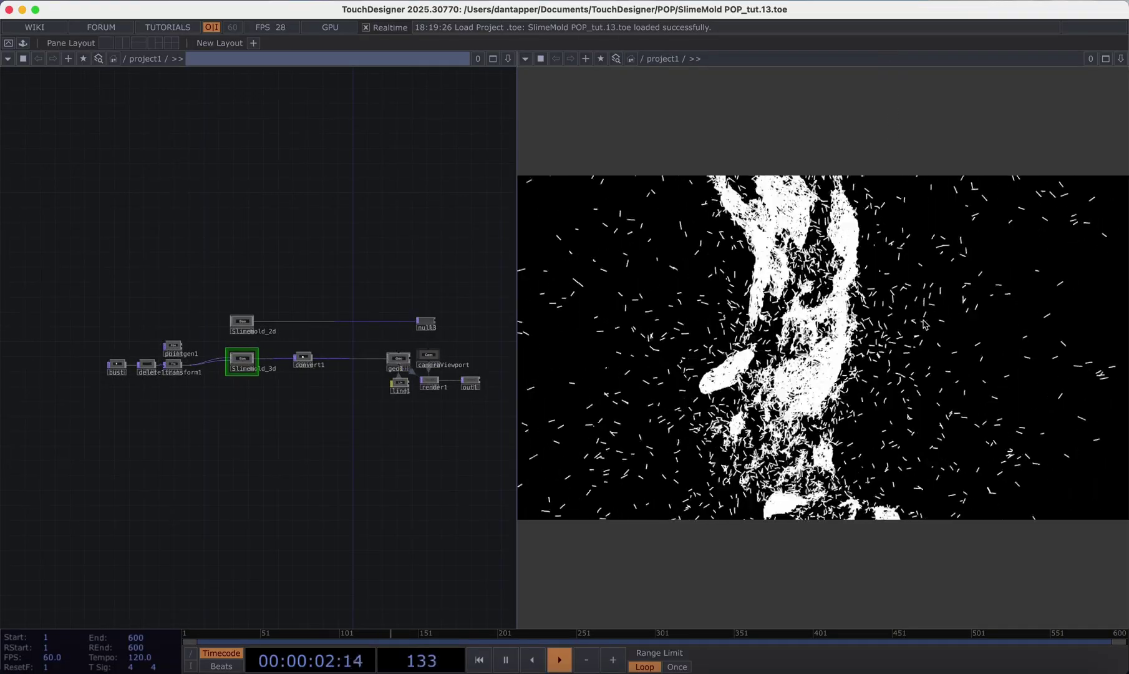
{"action": "scroll", "coordinate": [221, 338], "scroll_direction": "up", "scroll_amount": 5}
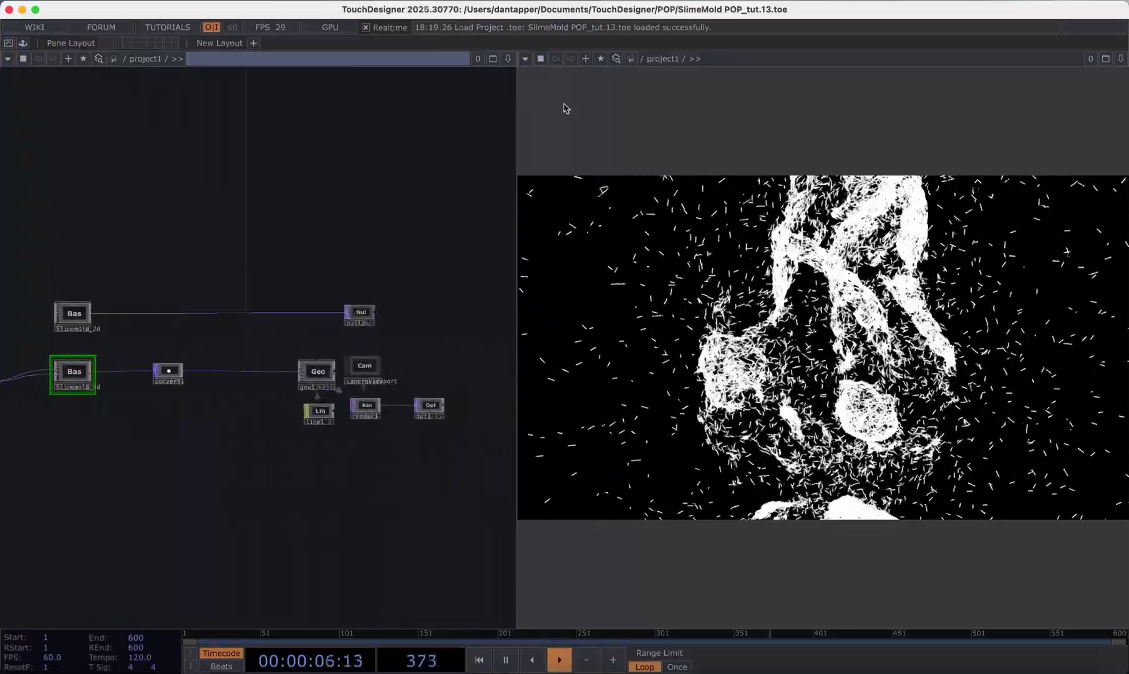